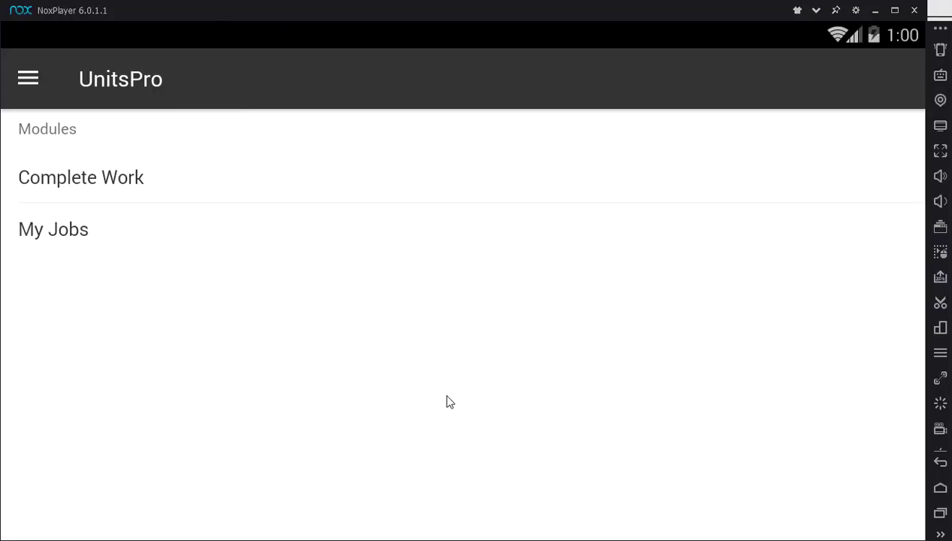
Look through the Cable section of the Composite Distribution spec documents, and open the Reference Documents.
click(30, 79)
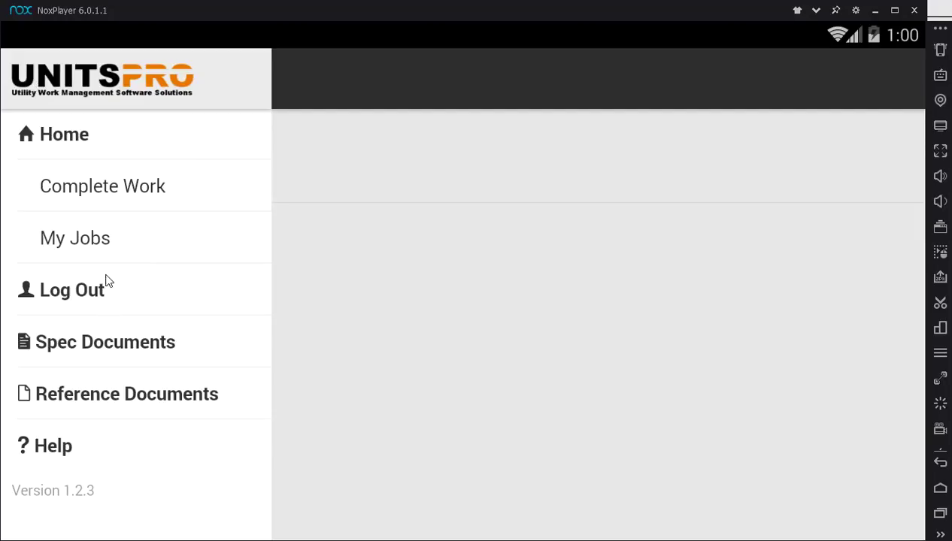
click(113, 346)
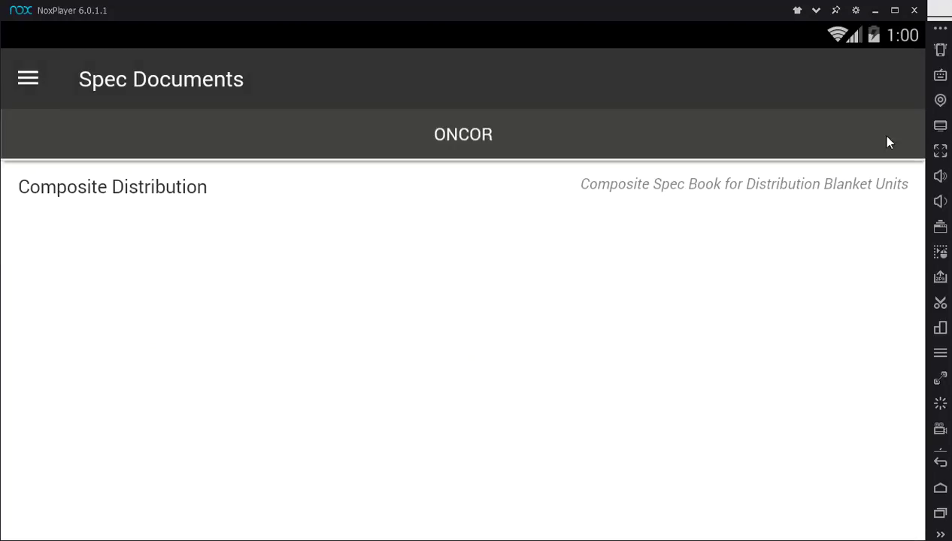
click(70, 198)
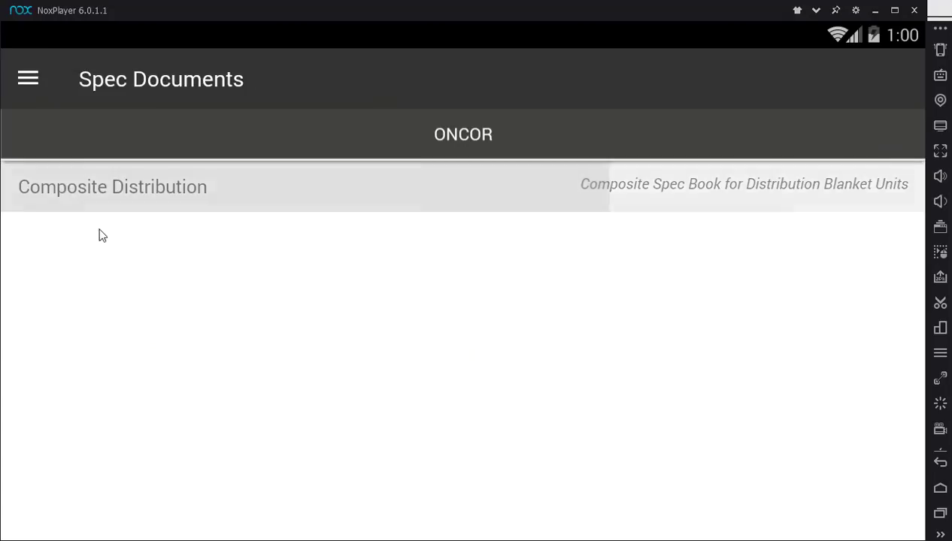
click(42, 139)
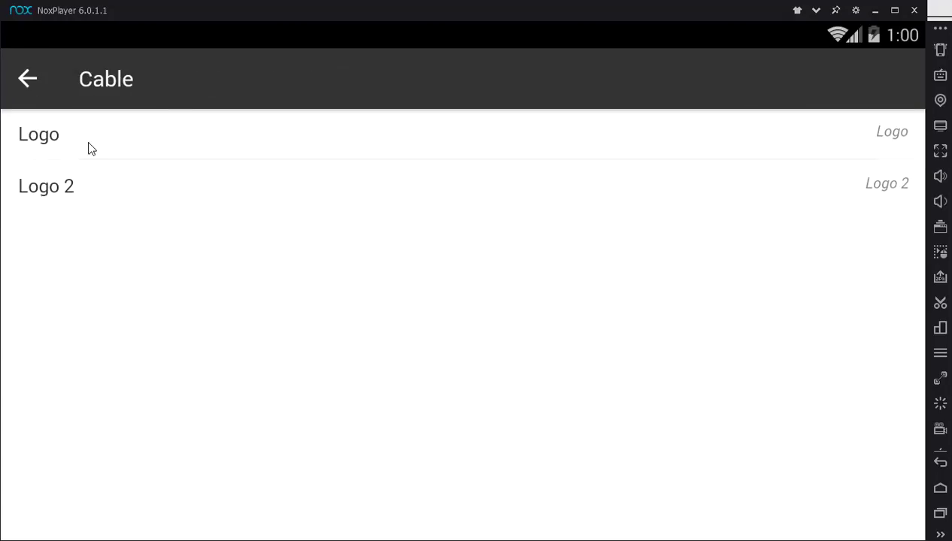
click(27, 79)
click(27, 79)
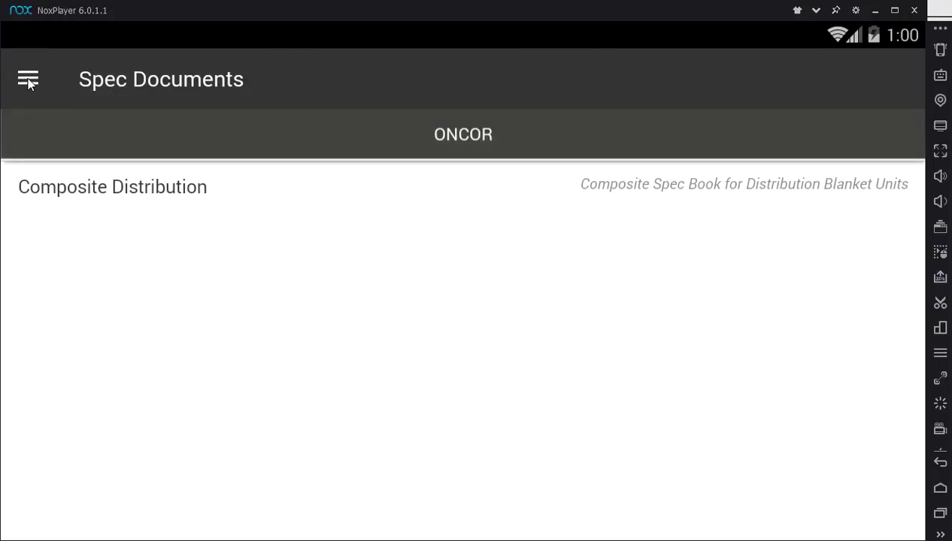
click(28, 79)
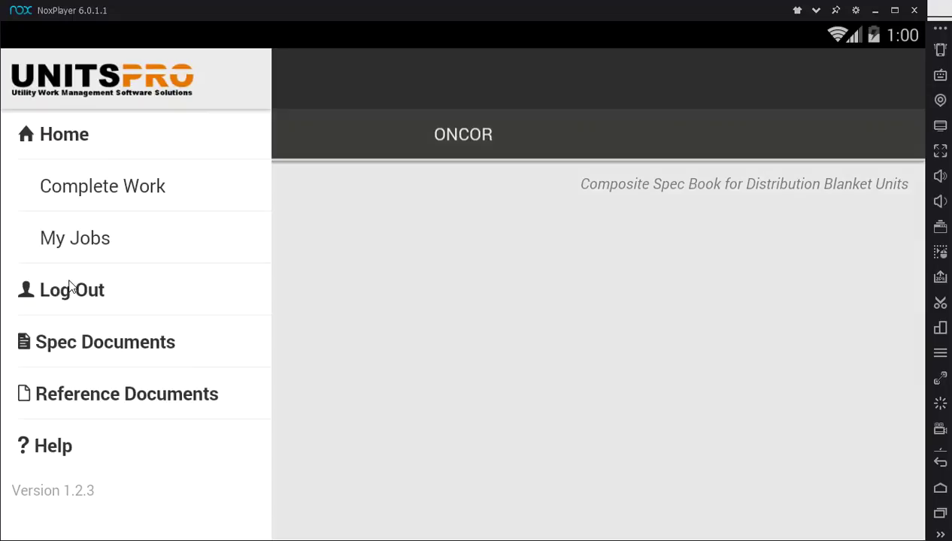
click(94, 401)
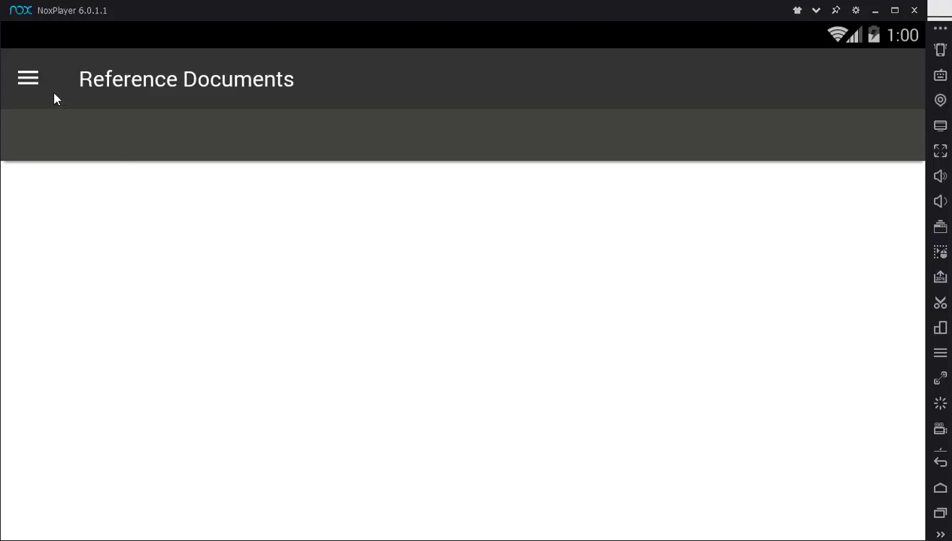
Open My Jobs, view the jobs pending start, and return to the active jobs.
click(29, 77)
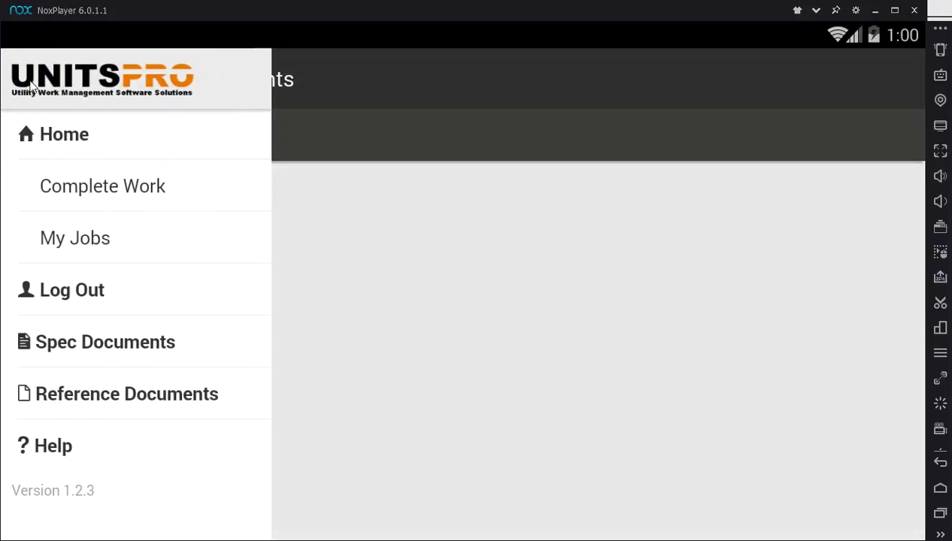
click(89, 248)
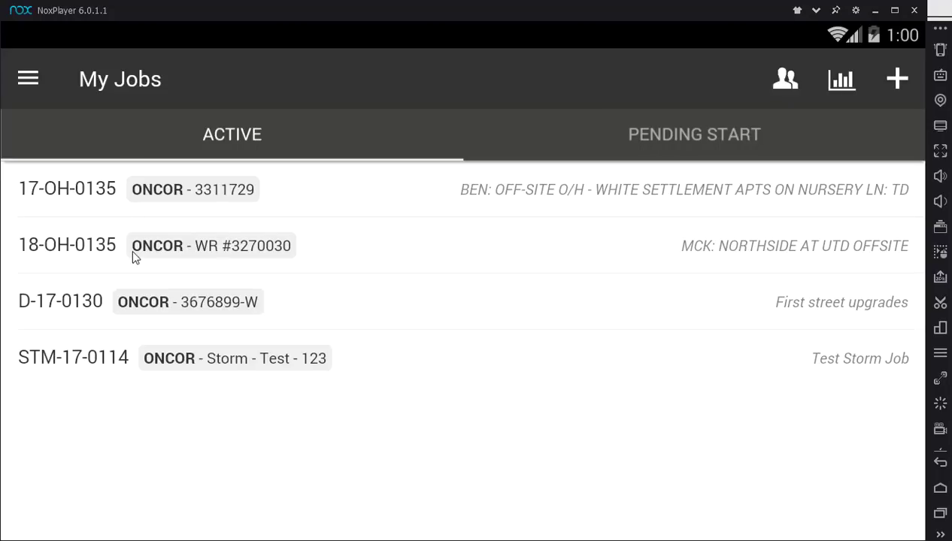
click(669, 136)
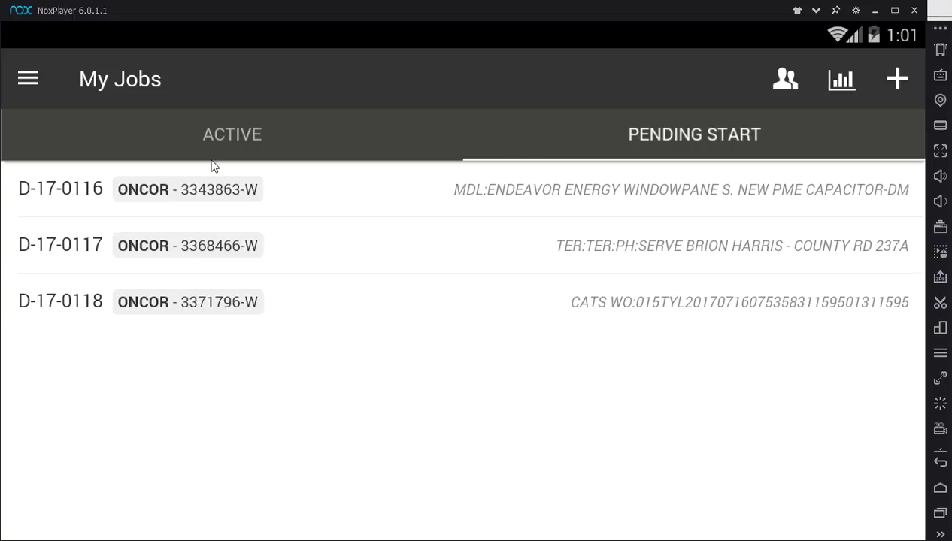
click(234, 135)
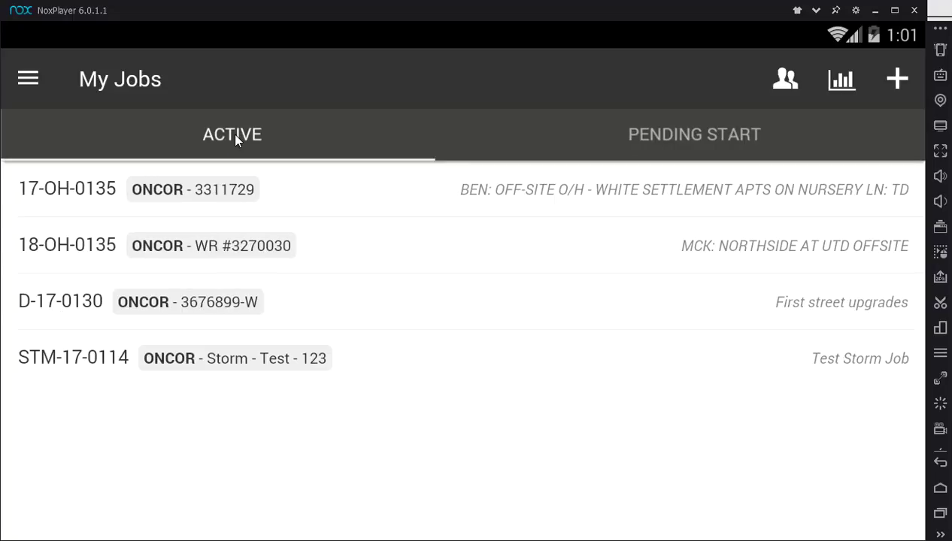
Open the pending 5/14/2018 entry of the active NORTHSIDE AT UTD OFFSITE job and review its crew members, equipment and add options.
click(96, 253)
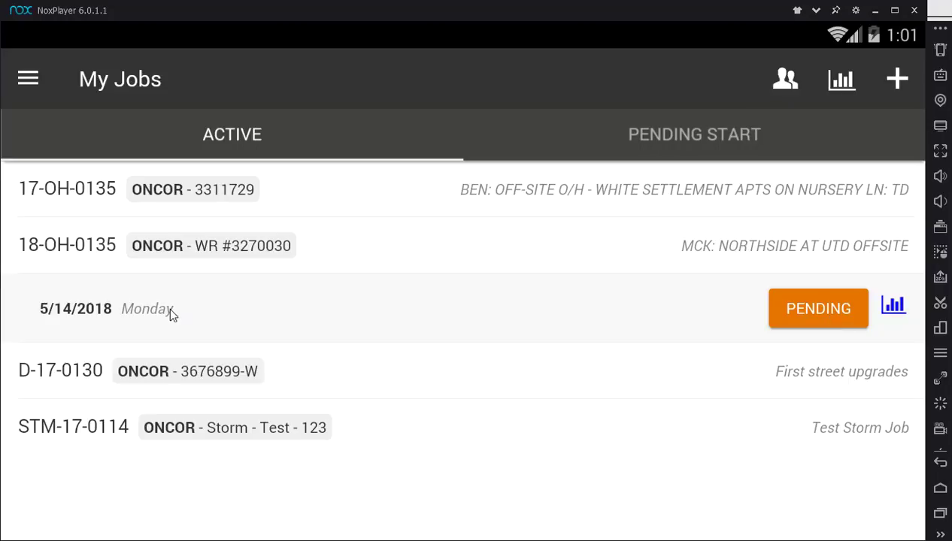
click(803, 319)
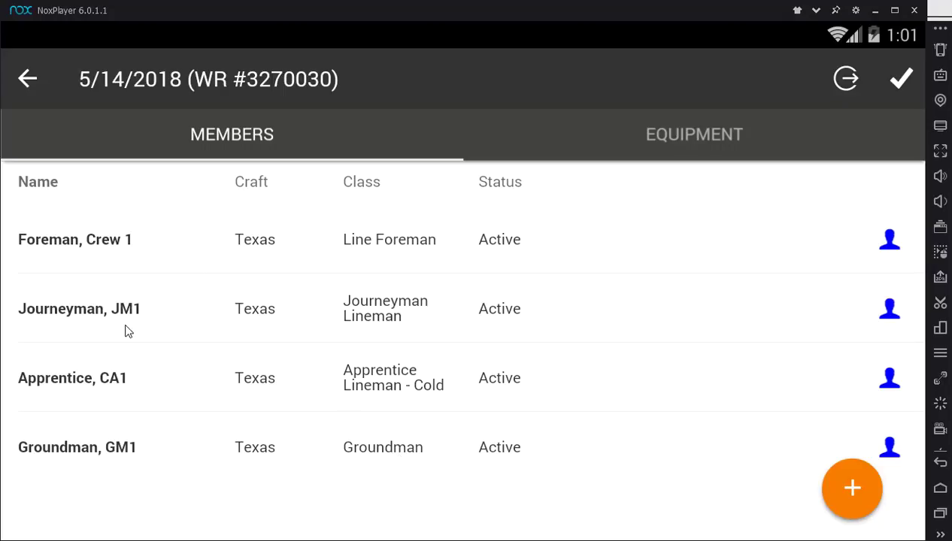
click(686, 138)
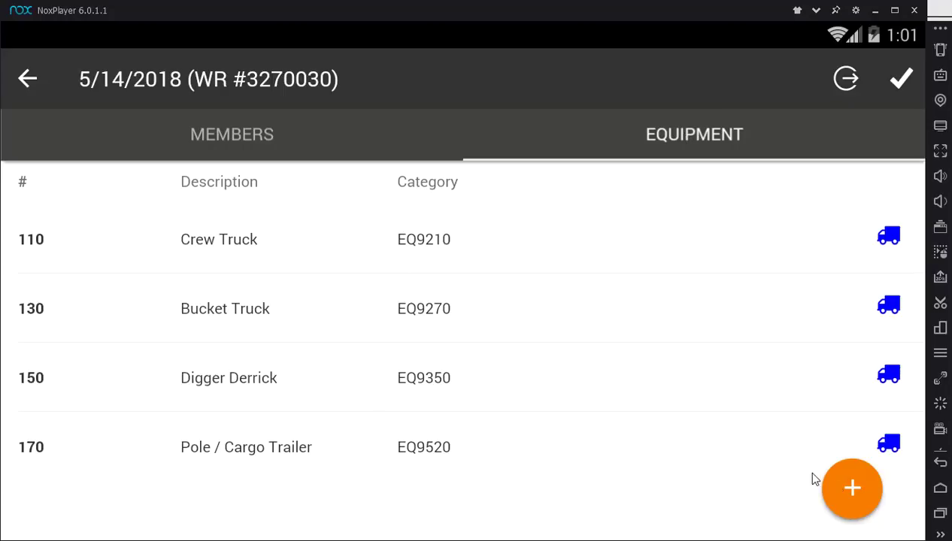
click(852, 493)
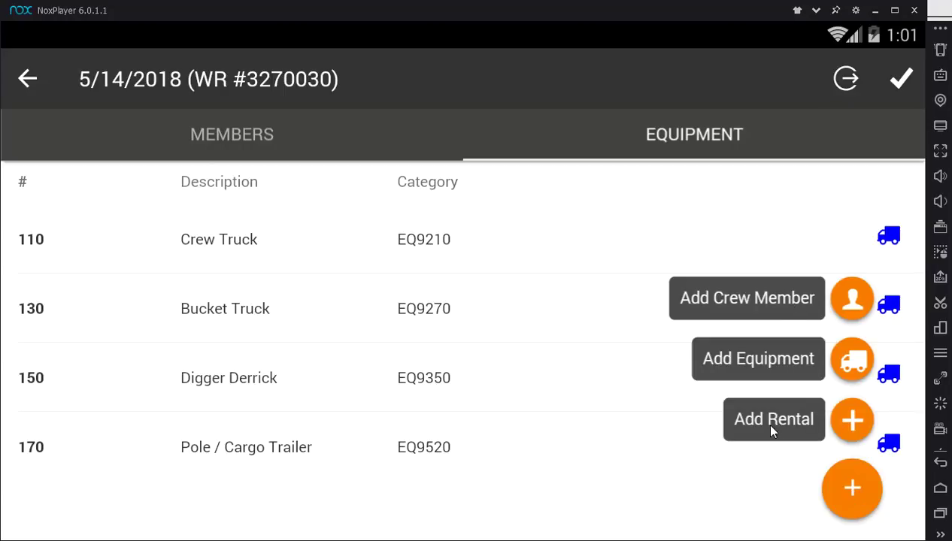
click(861, 488)
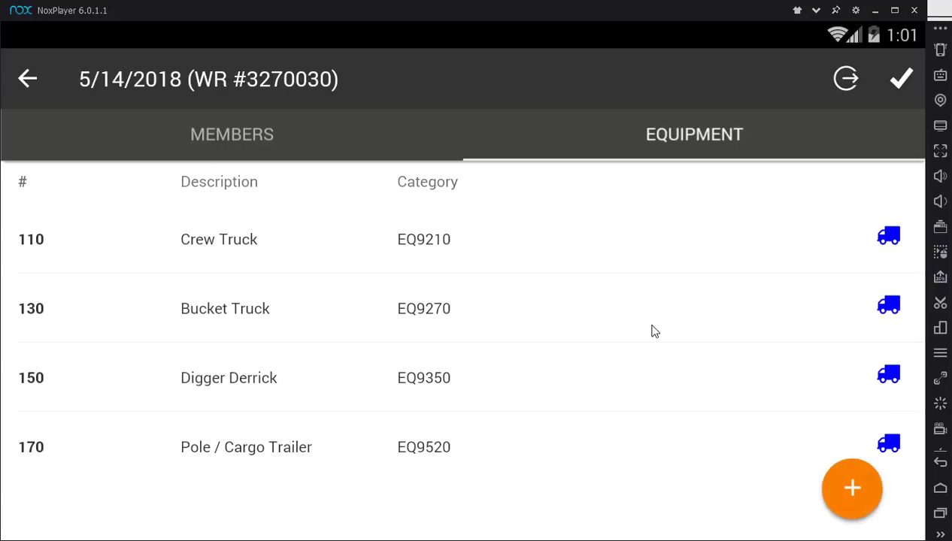
click(243, 140)
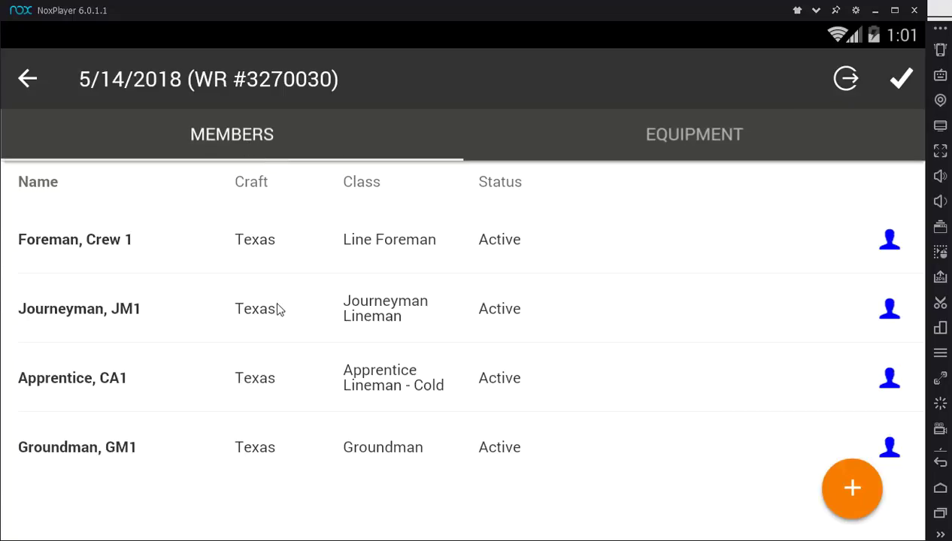
Set the Crew 1 foreman's job status to Unpaid Off with Personal Day as the inactive reason.
click(891, 242)
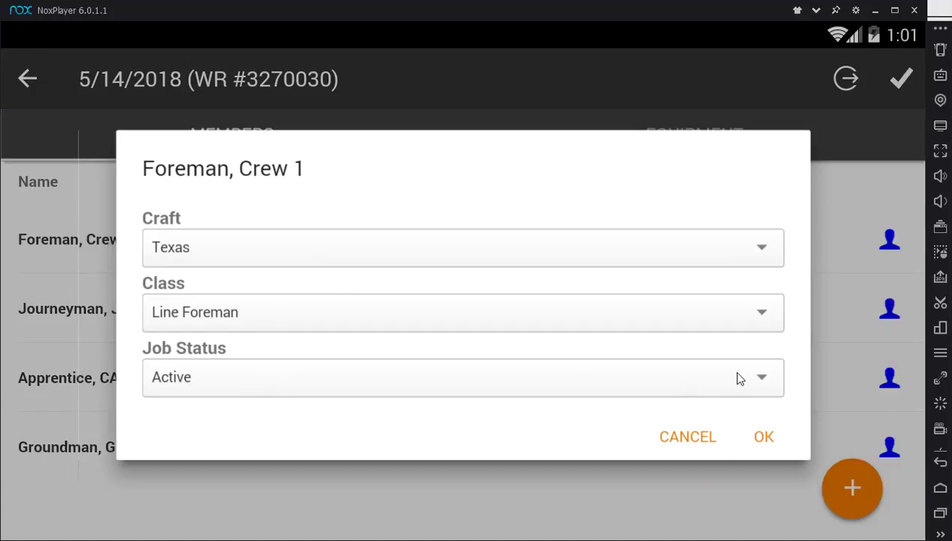
click(763, 385)
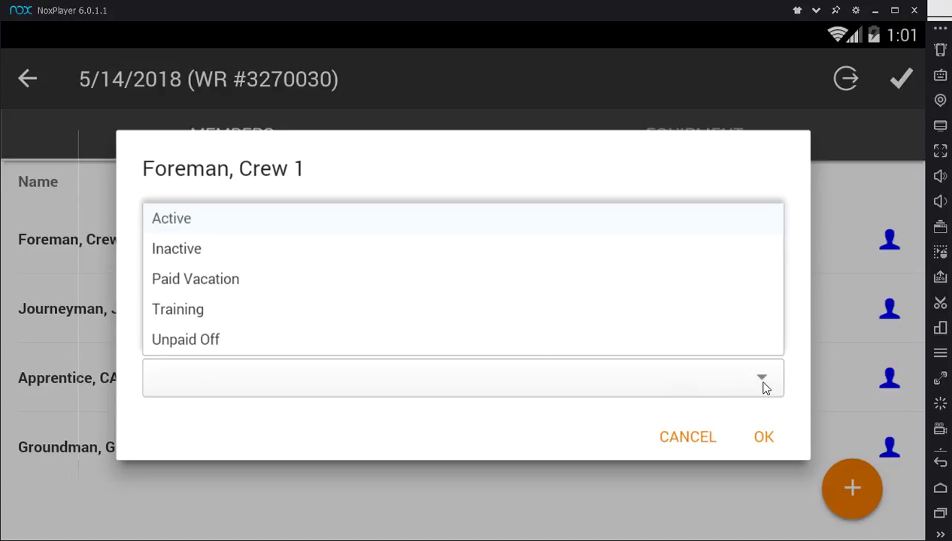
click(192, 340)
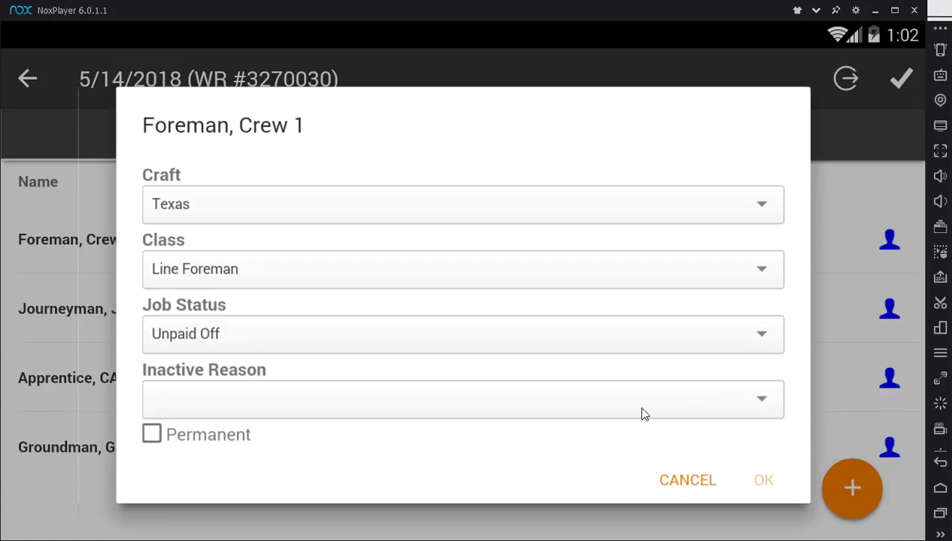
click(767, 404)
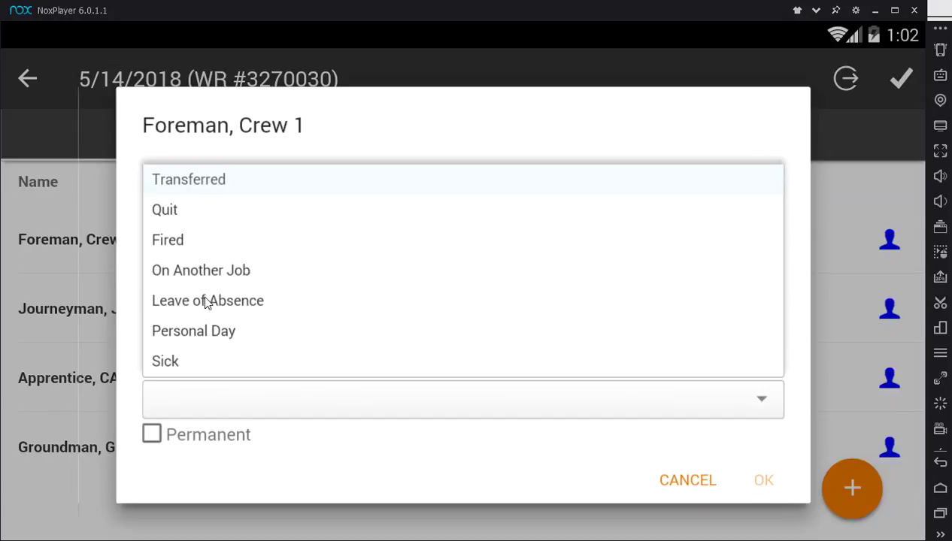
click(195, 335)
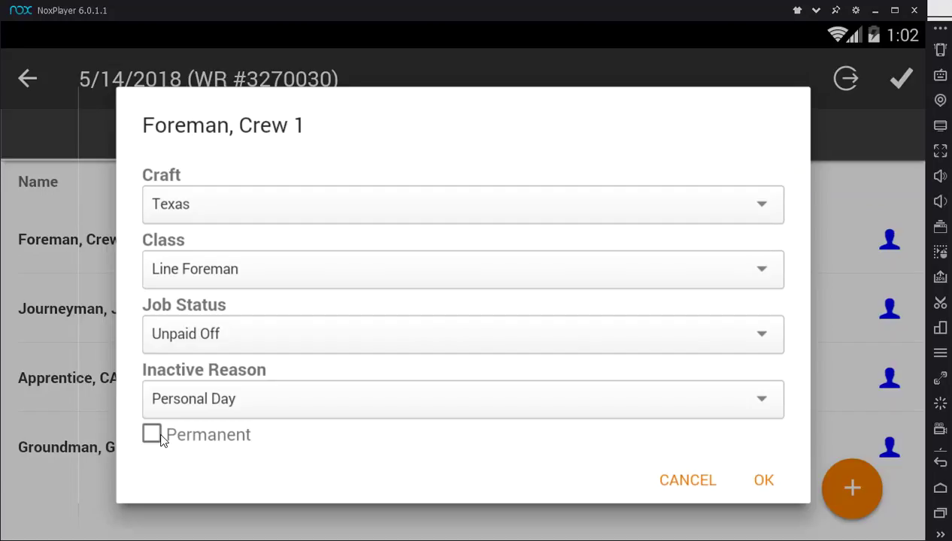
click(762, 480)
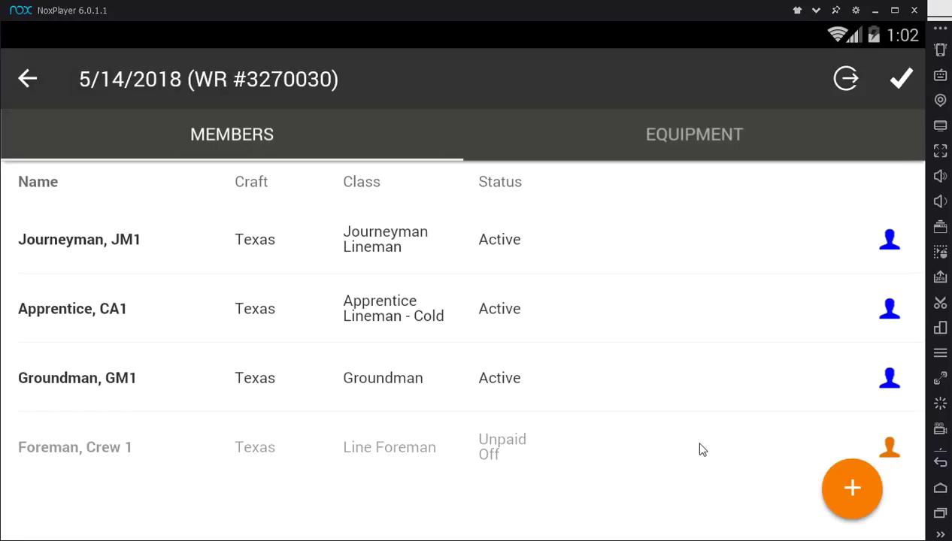
Set the Crew 1 foreman's job status back to Active.
click(891, 452)
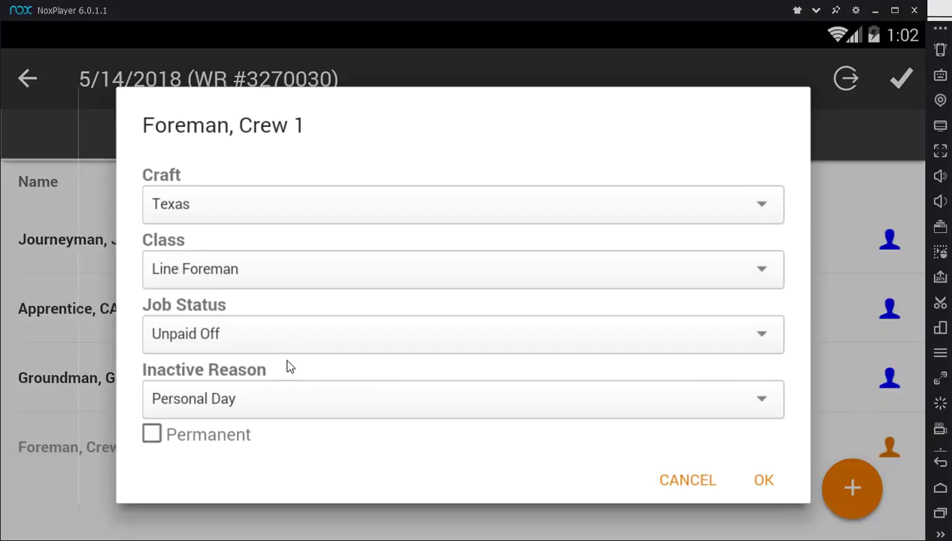
click(770, 328)
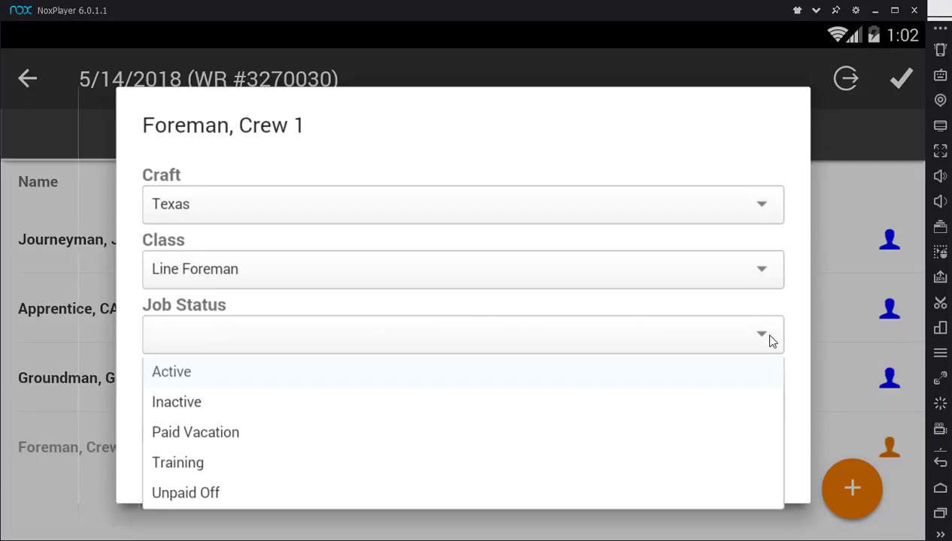
click(179, 379)
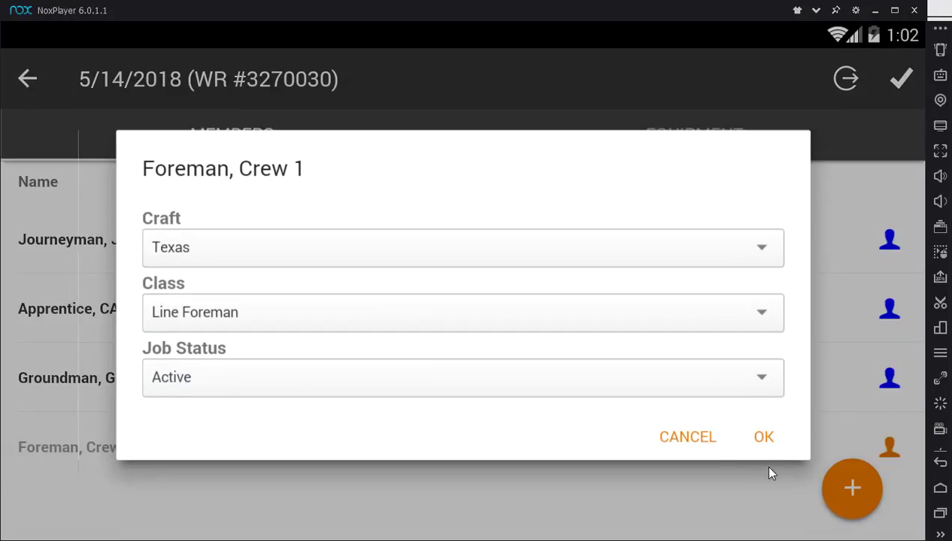
click(762, 441)
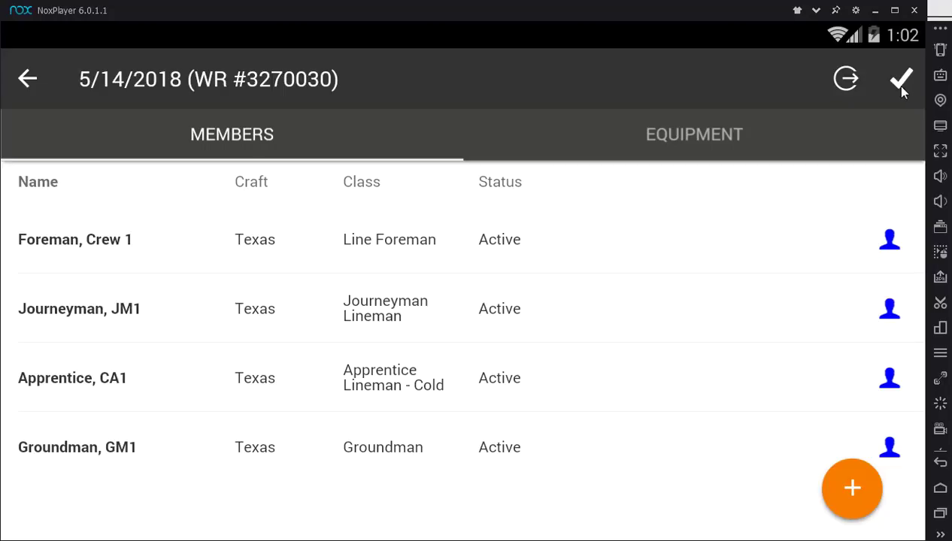
Proceed from the crew sheet to the job's location list and open location 1.
click(847, 81)
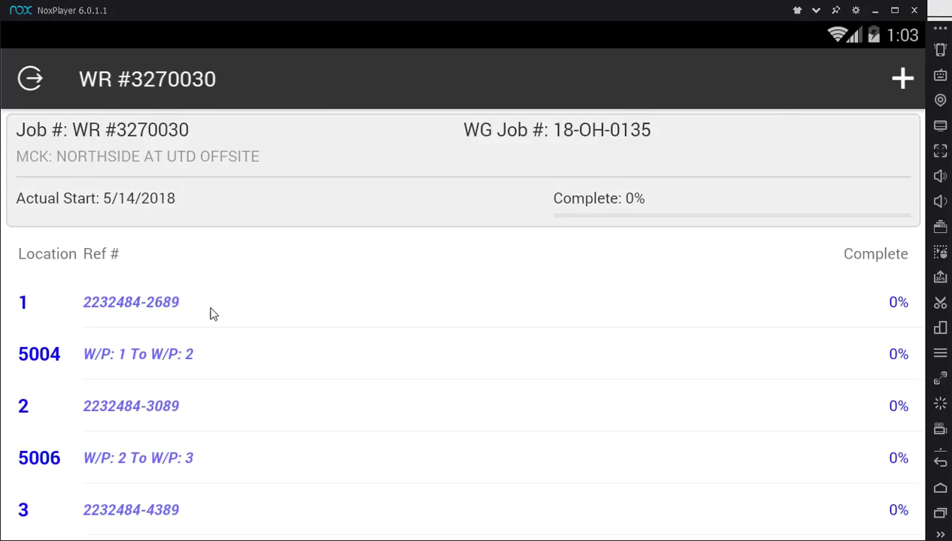
scroll(210, 314, down, 5)
scroll(210, 315, down, 5)
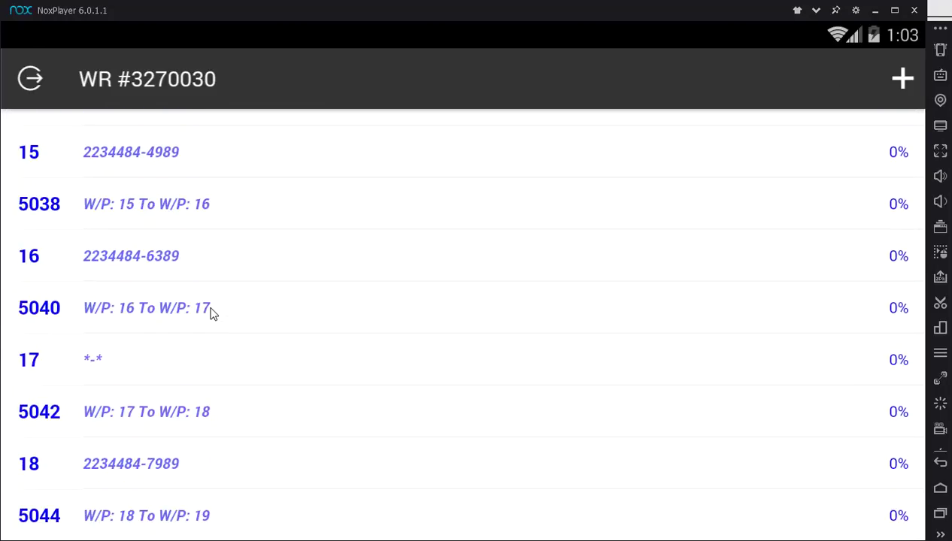
scroll(211, 314, up, 20)
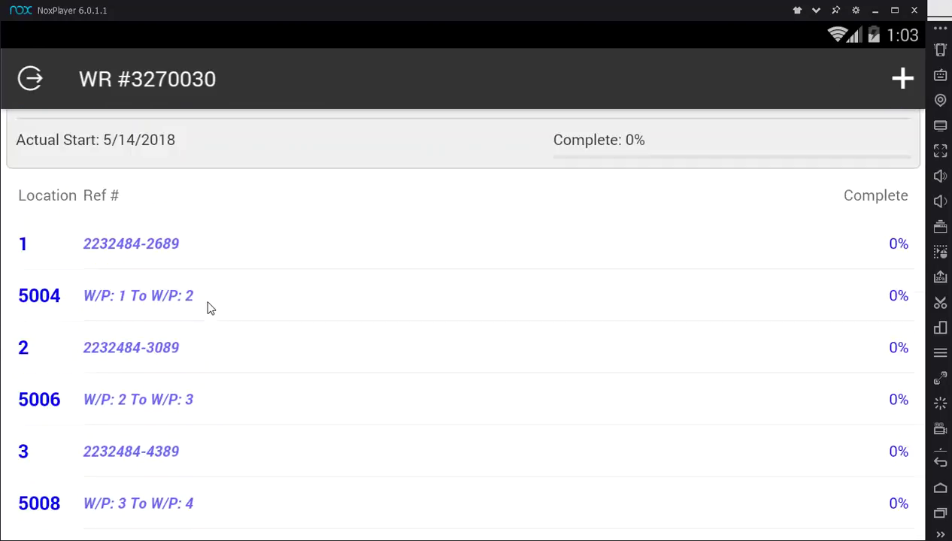
click(120, 310)
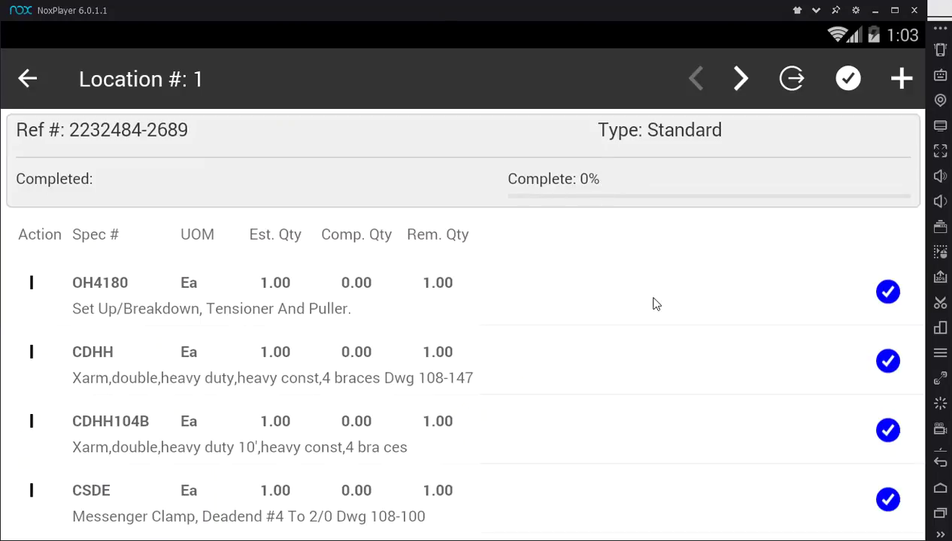
Review the specs at location 1 and mark OH4180, Set Up/Breakdown, Tensioner And Puller, as complete.
scroll(224, 298, down, 5)
scroll(224, 295, down, 4)
scroll(224, 295, up, 9)
click(890, 298)
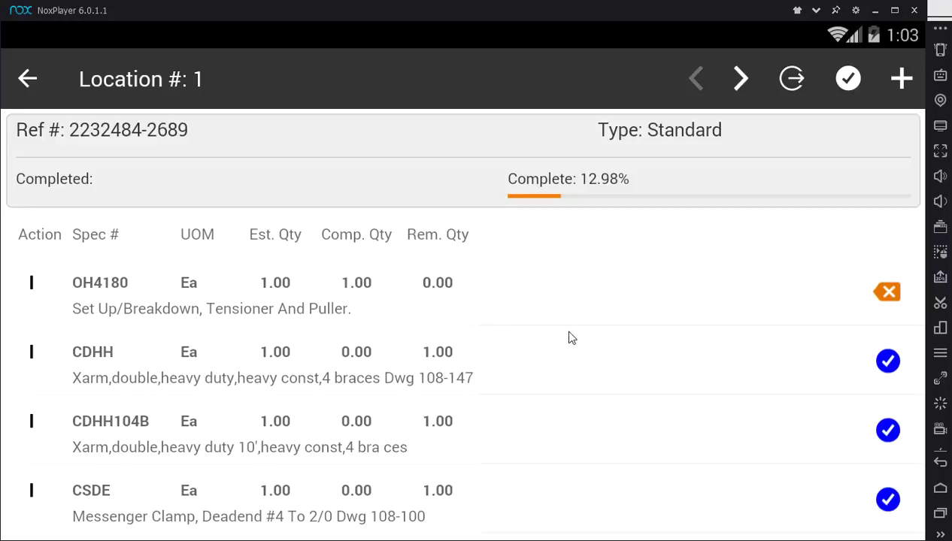
Complete specs CDHH, CDHH104B, CSDE, CSSL, DHP25, OHS364L and PIH25 at location 1 together in one batch, without a comment.
scroll(527, 316, down, 5)
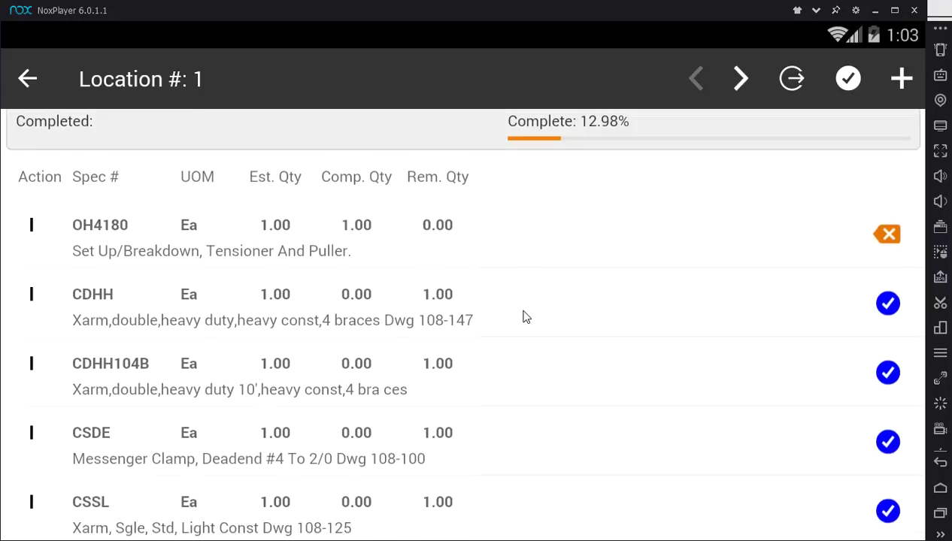
scroll(527, 317, up, 5)
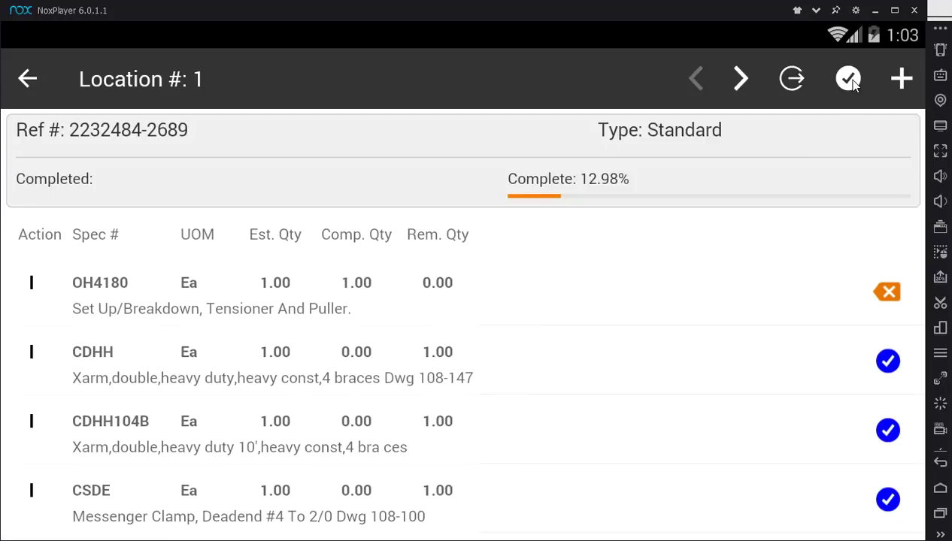
click(848, 79)
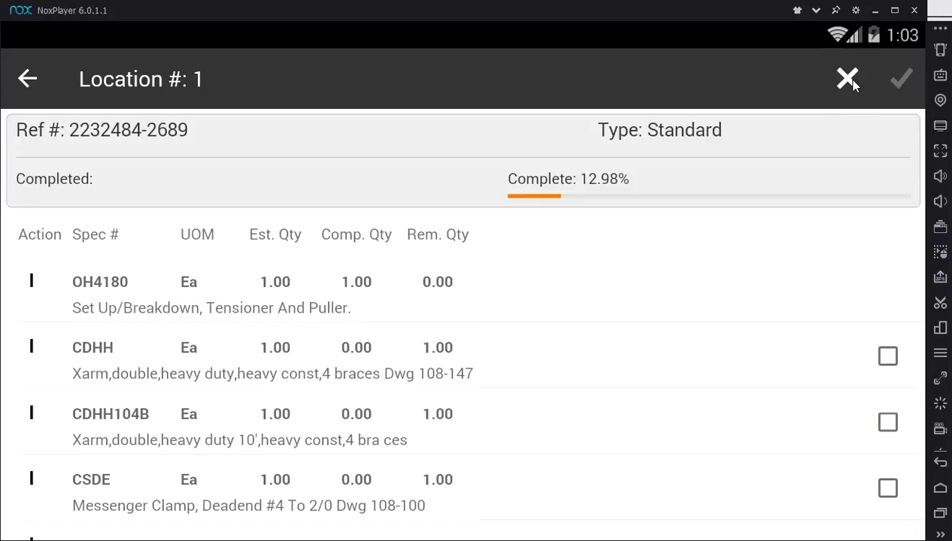
click(888, 356)
click(887, 419)
click(888, 488)
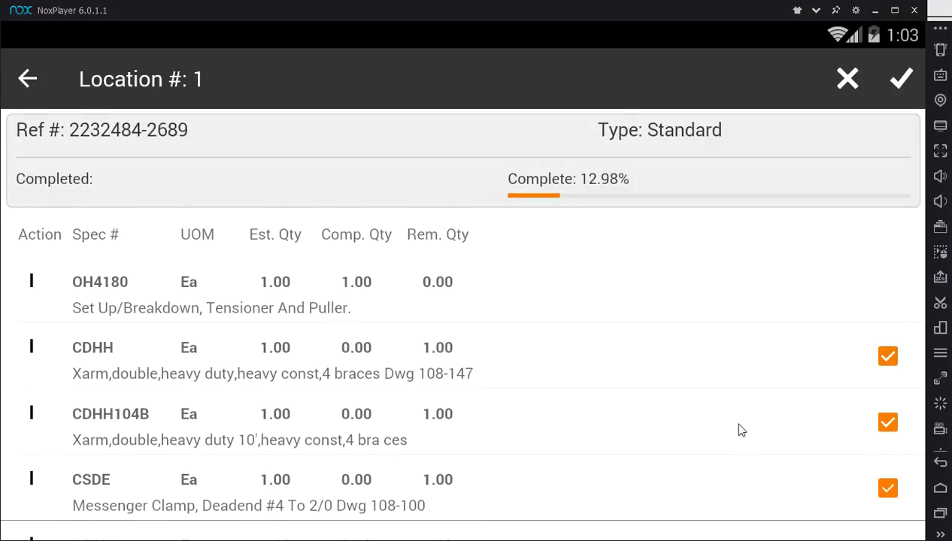
scroll(739, 430, down, 3)
click(889, 267)
click(895, 324)
click(891, 331)
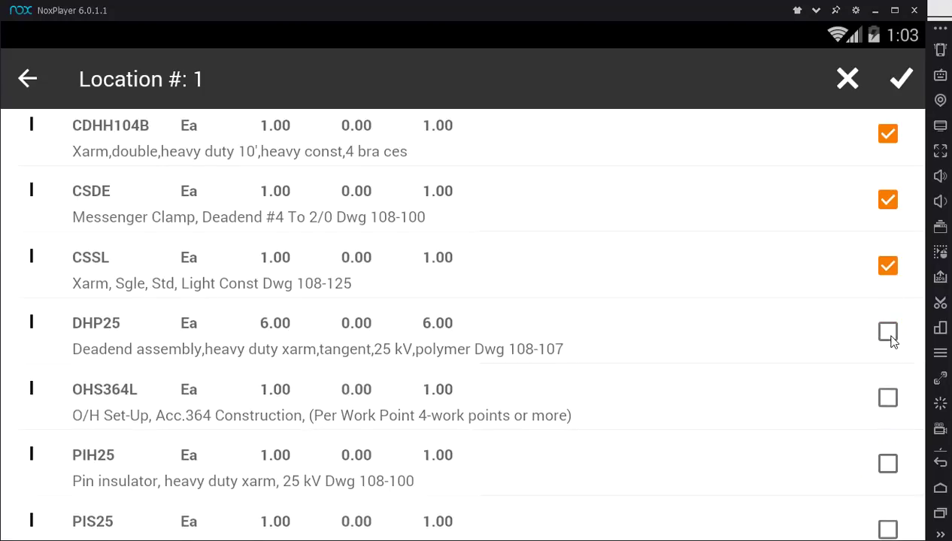
click(889, 366)
click(889, 400)
click(889, 464)
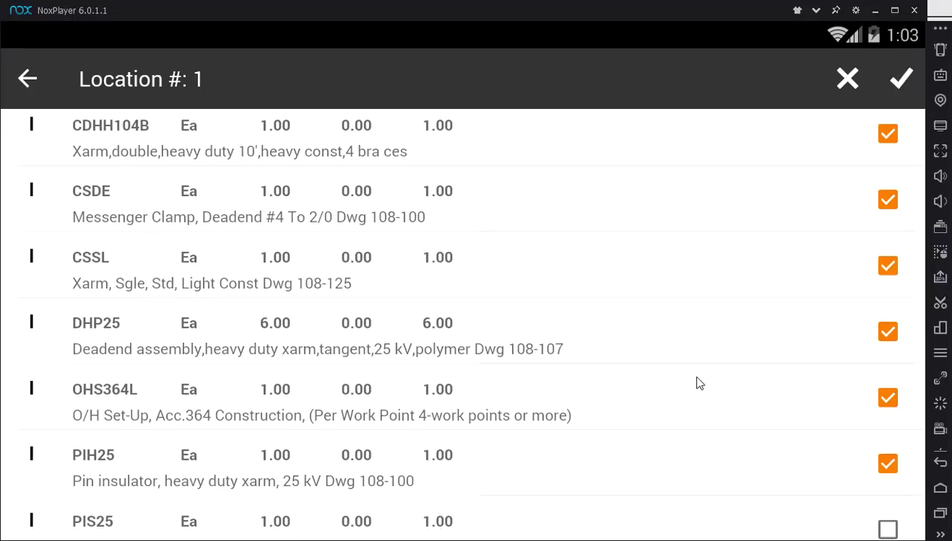
click(897, 83)
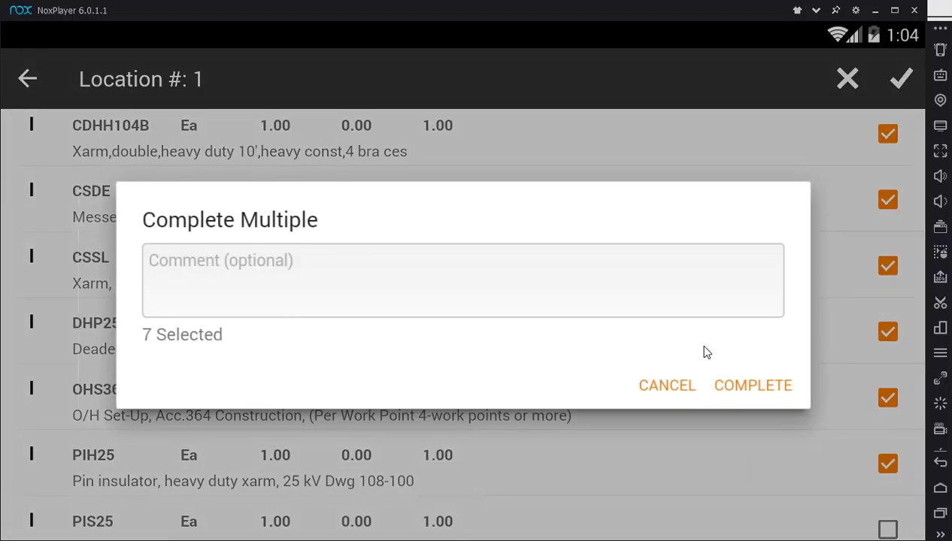
click(747, 387)
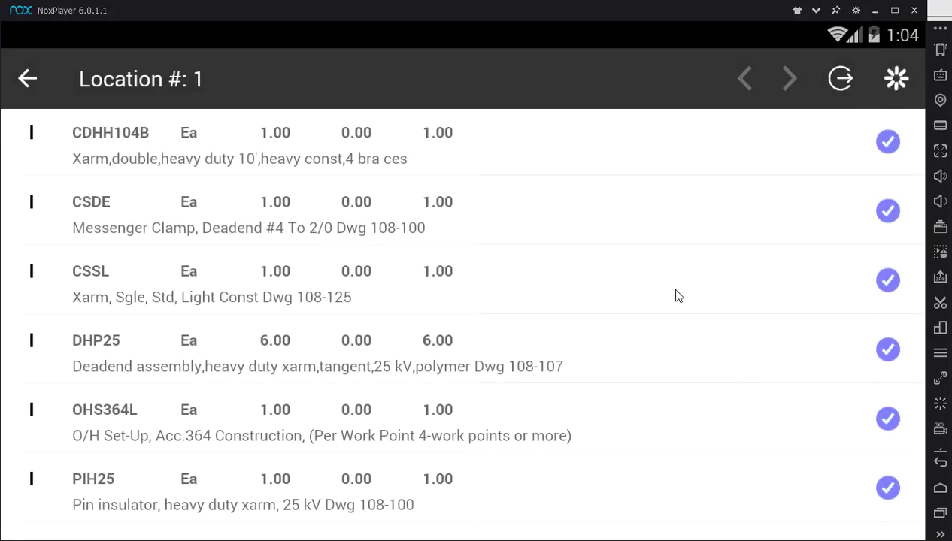
Record spec PIS25, Pin Insulator, as complete with a quantity of 2 and the comment "inspector said 2".
scroll(681, 269, down, 3)
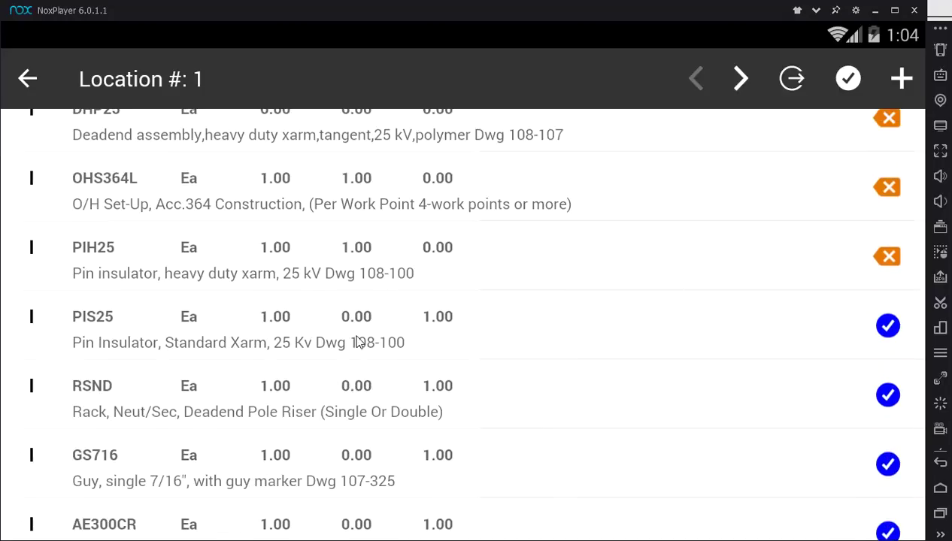
click(888, 327)
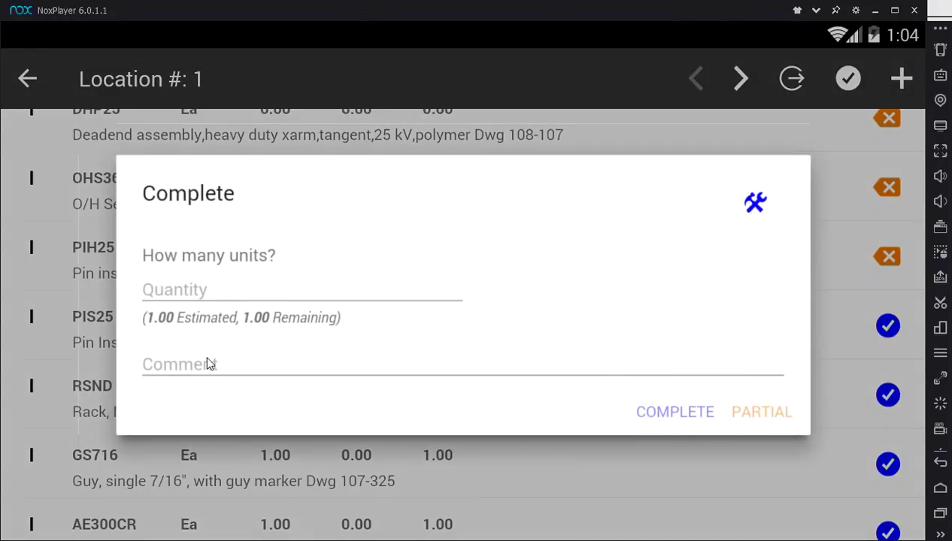
click(180, 295)
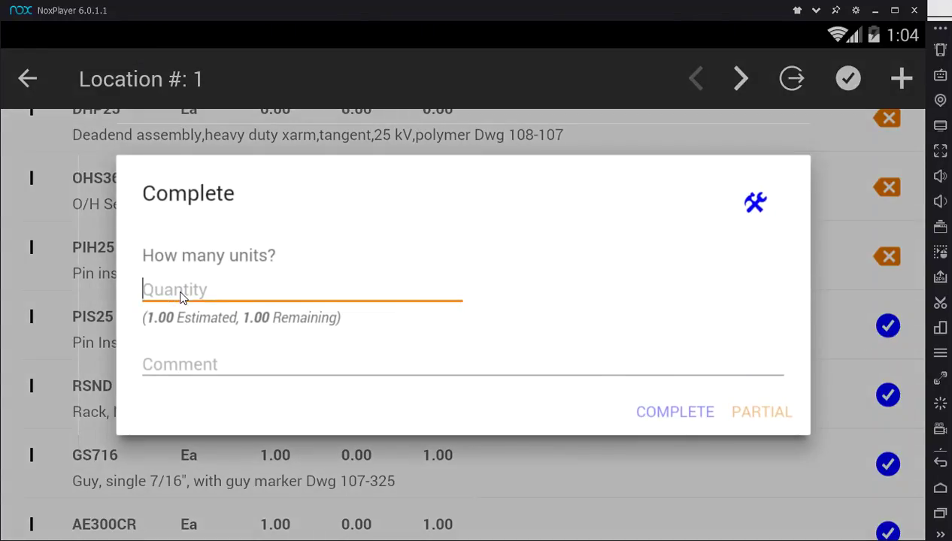
text(2)
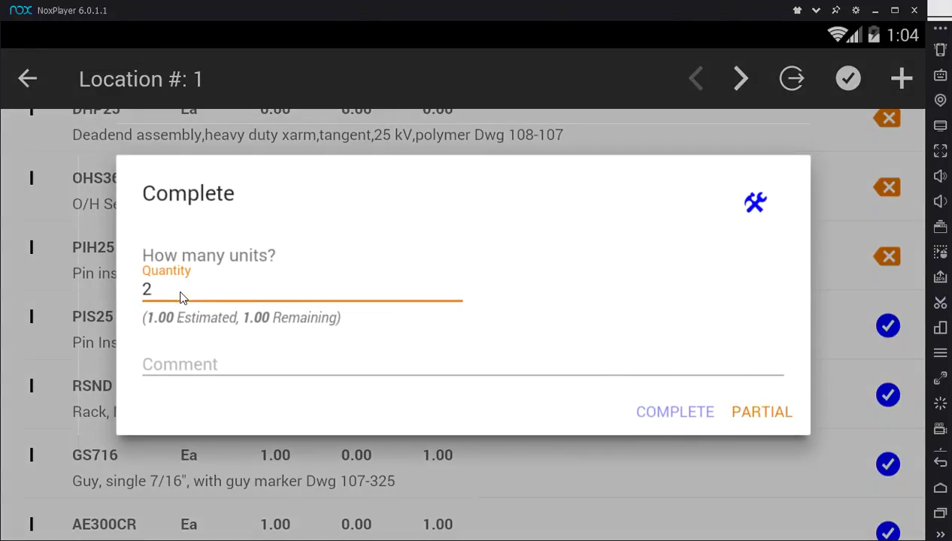
click(215, 374)
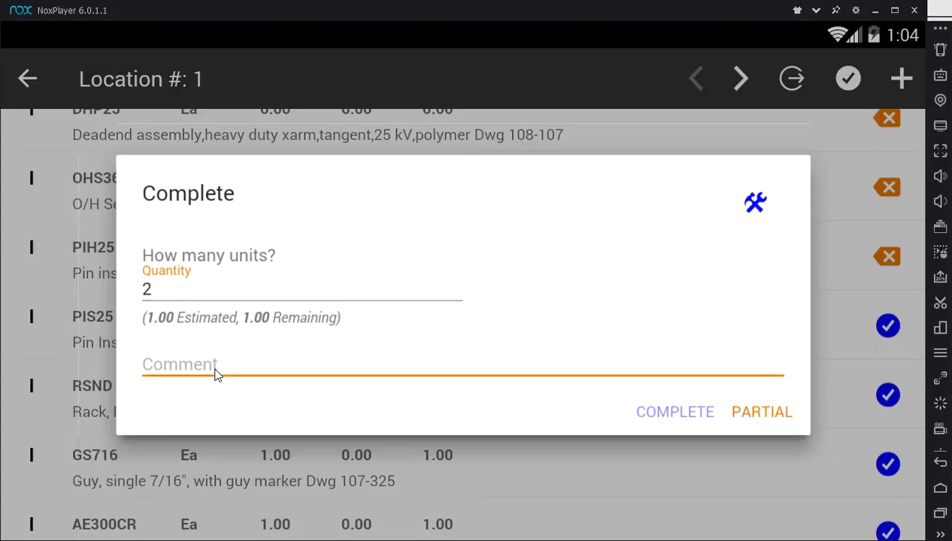
text(inspector)
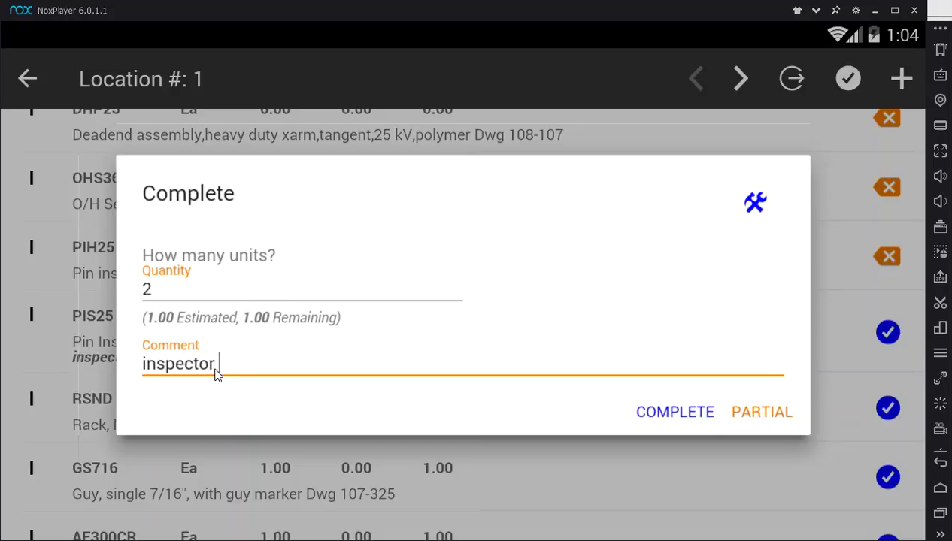
text( said 2)
click(673, 415)
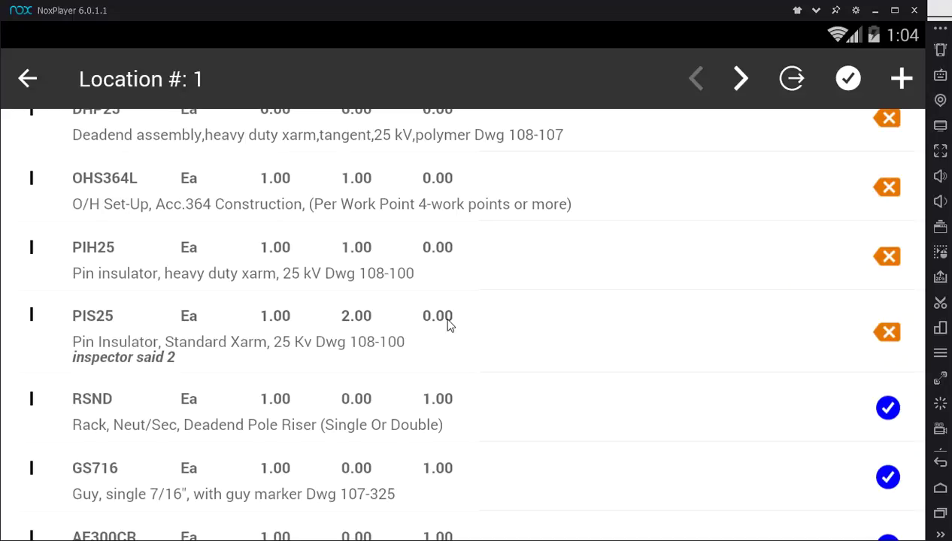
Review the remaining specs at location 1, move on to location 5004 and mark its ALABZ795 wire spec as complete.
scroll(509, 348, up, 1)
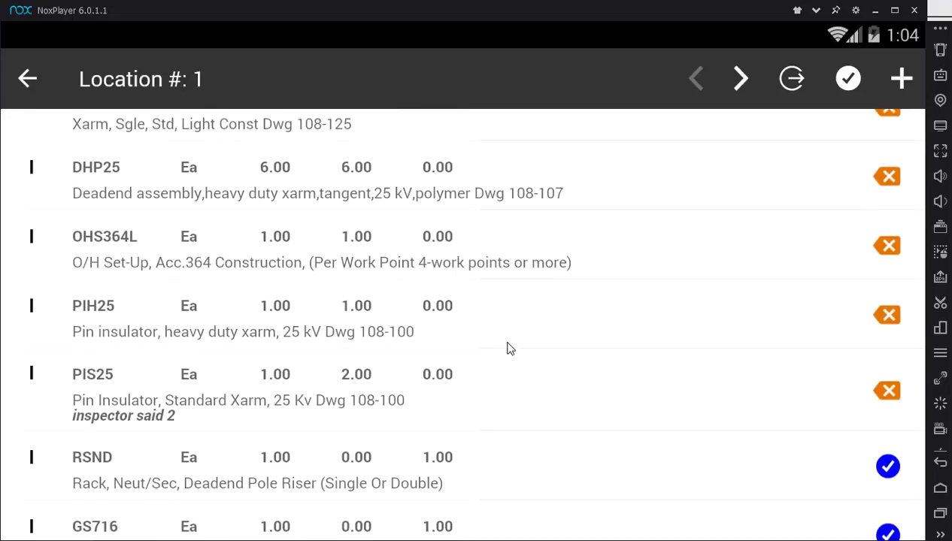
scroll(504, 385, down, 1)
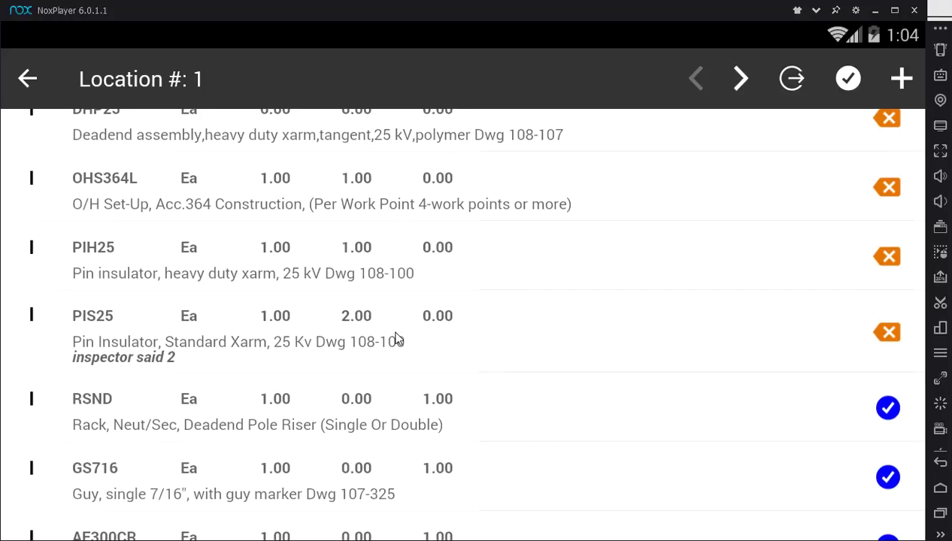
scroll(424, 338, up, 1)
scroll(425, 338, down, 3)
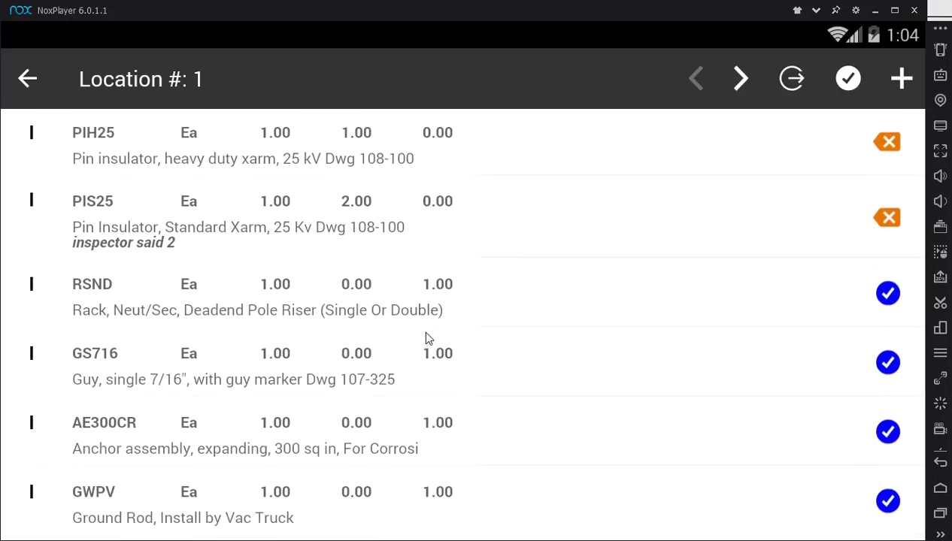
scroll(425, 338, down, 7)
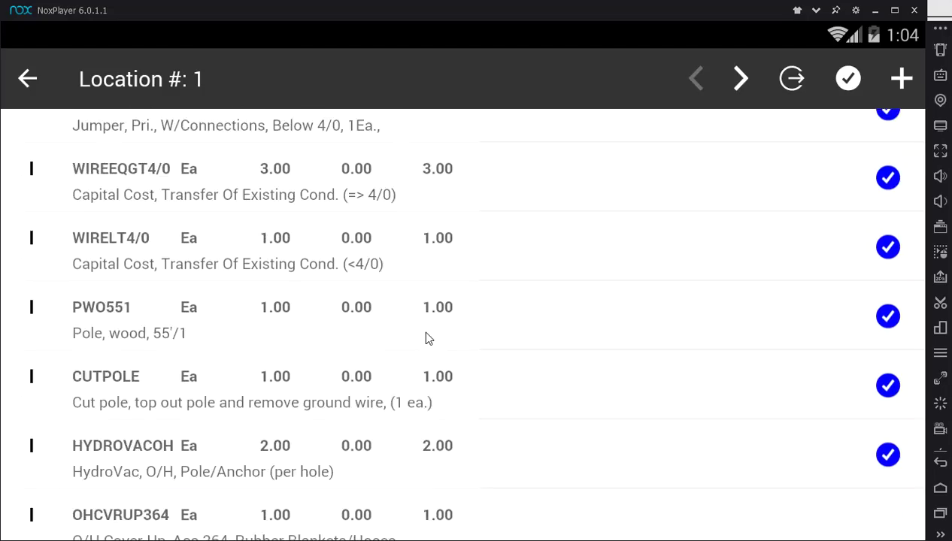
scroll(426, 339, down, 3)
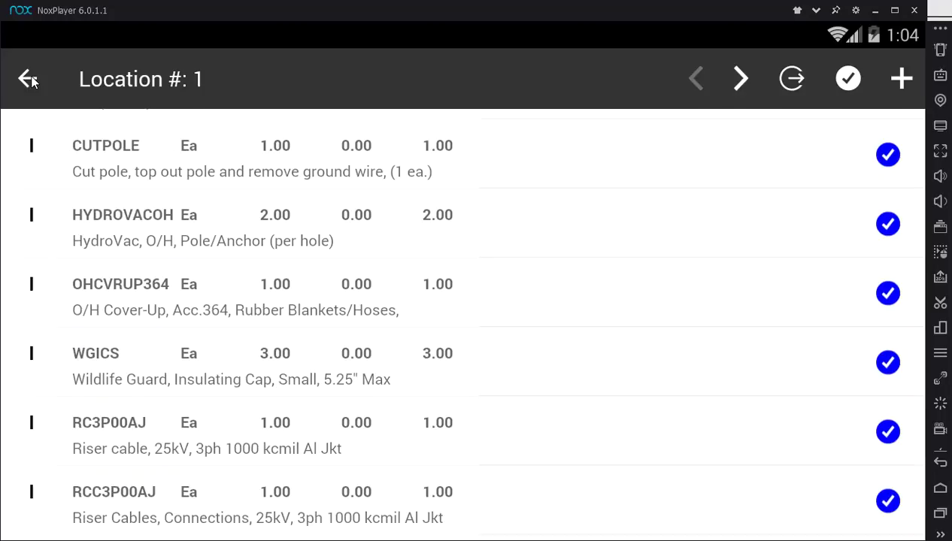
click(732, 75)
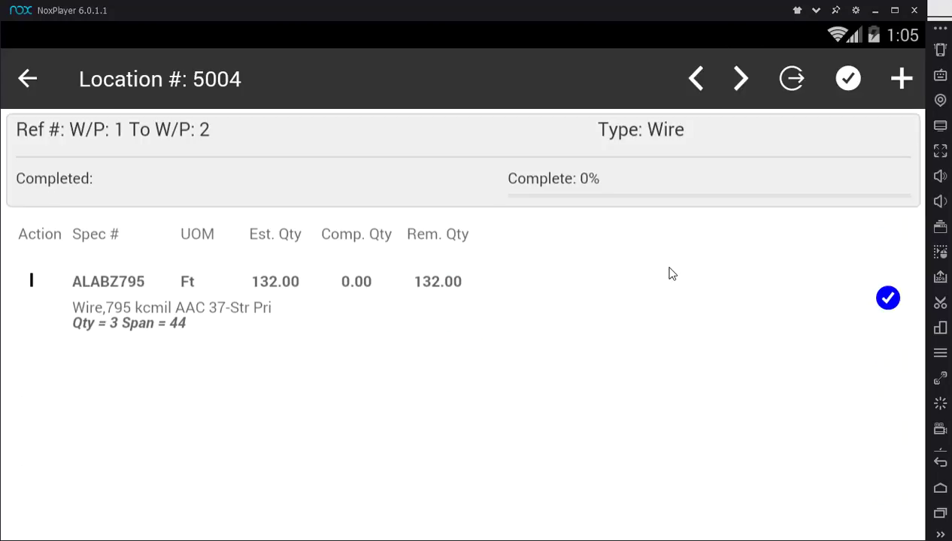
click(880, 297)
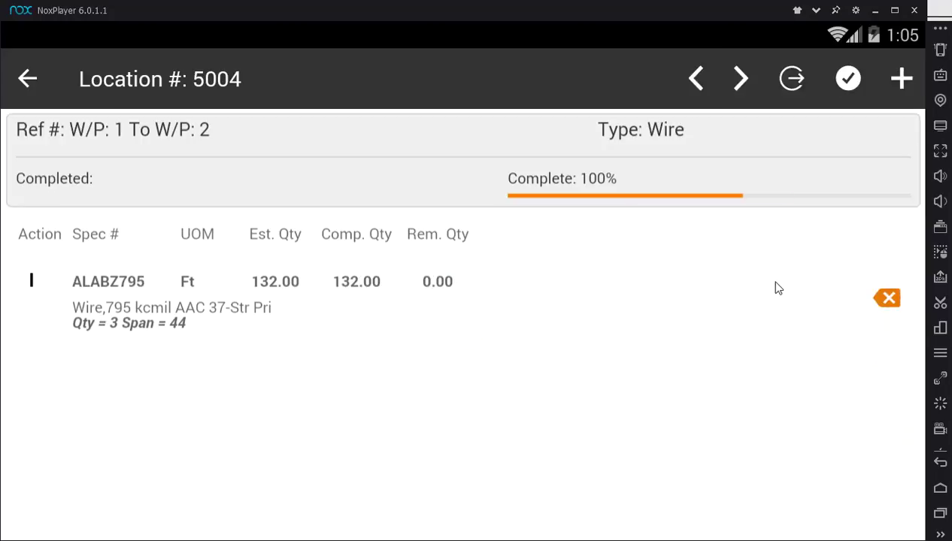
Return to the job's location list and examine the completion percentage of each location.
click(27, 80)
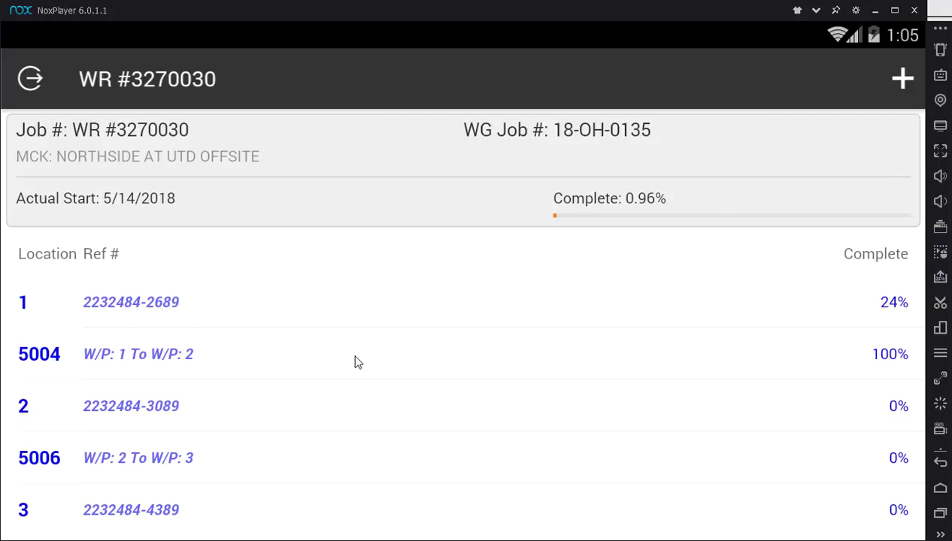
scroll(355, 360, down, 3)
scroll(355, 360, down, 20)
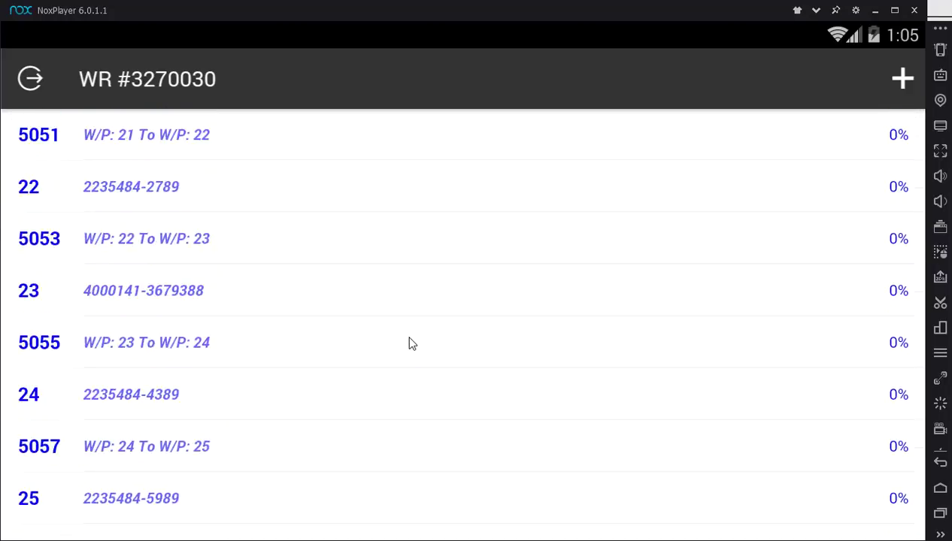
scroll(434, 338, down, 20)
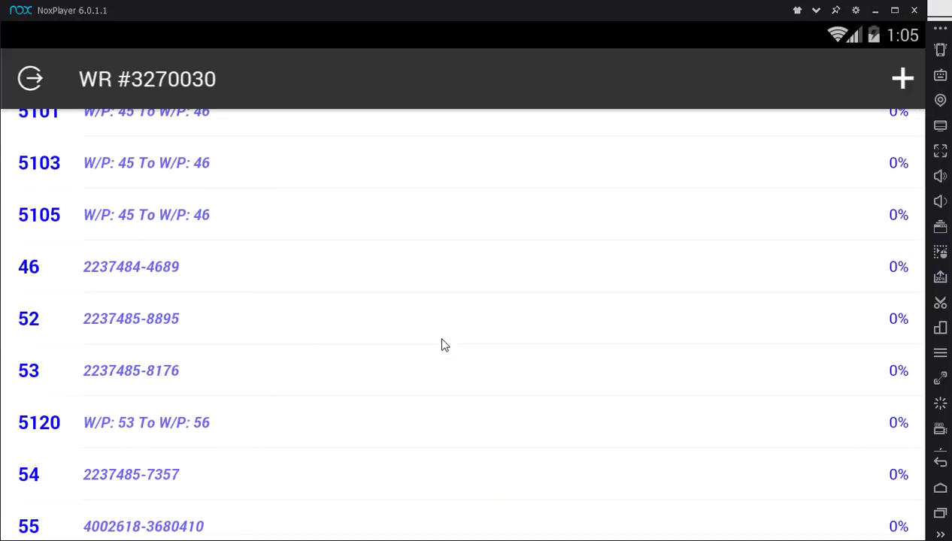
scroll(443, 347, down, 2)
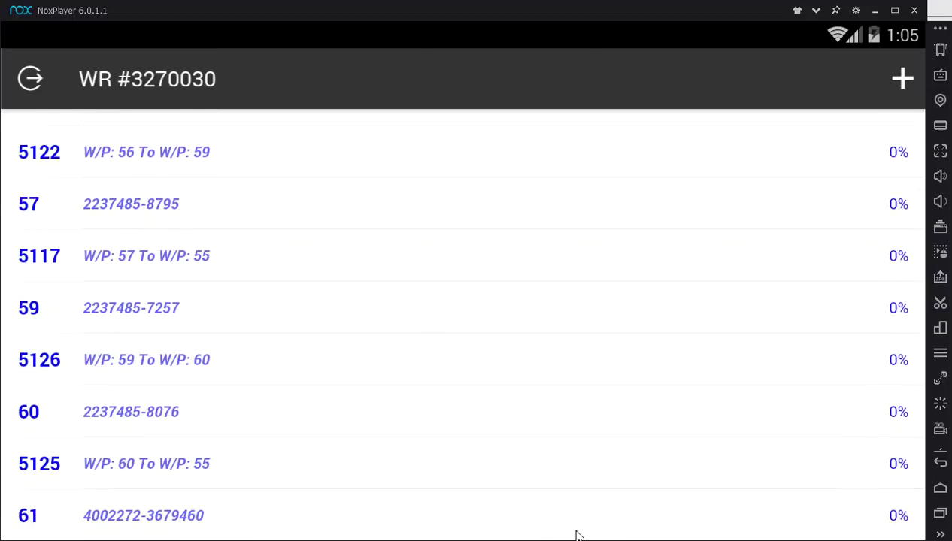
scroll(499, 414, up, 20)
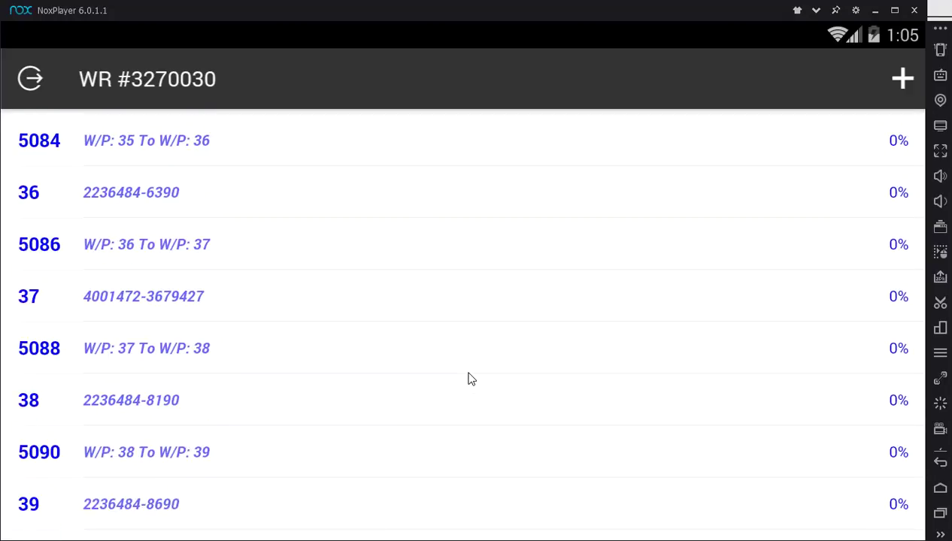
scroll(467, 378, up, 20)
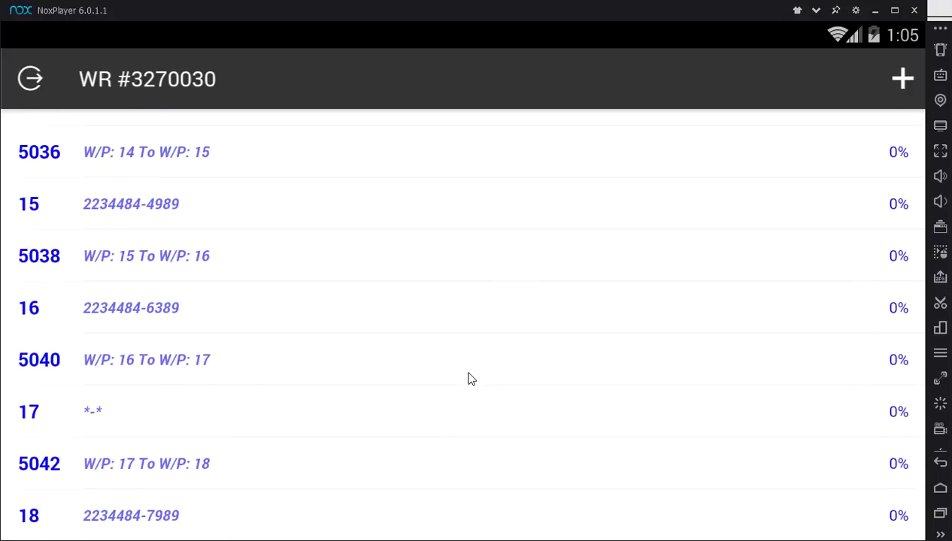
scroll(467, 378, up, 15)
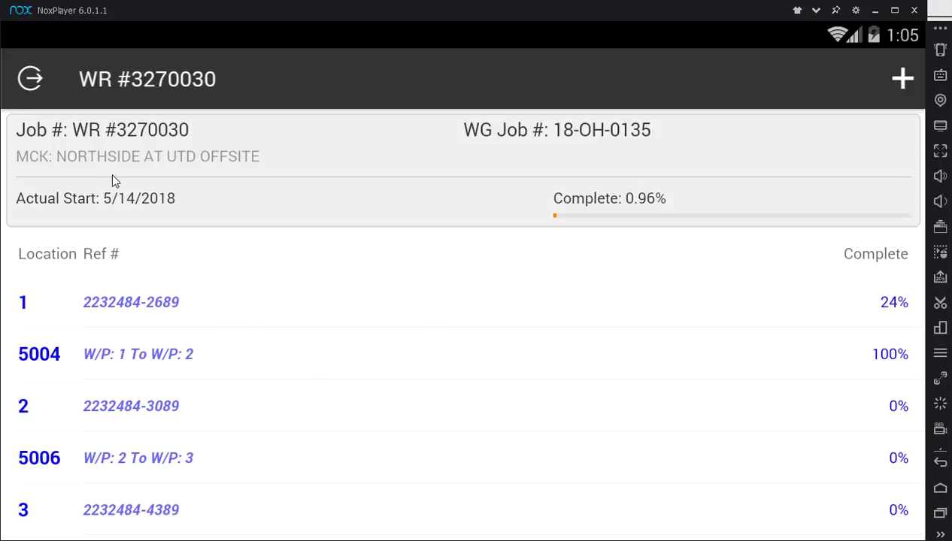
Exit the job's location list and add a Units task of 8 hours to the 5/14/2018 end-of-day record, without a comment.
click(24, 75)
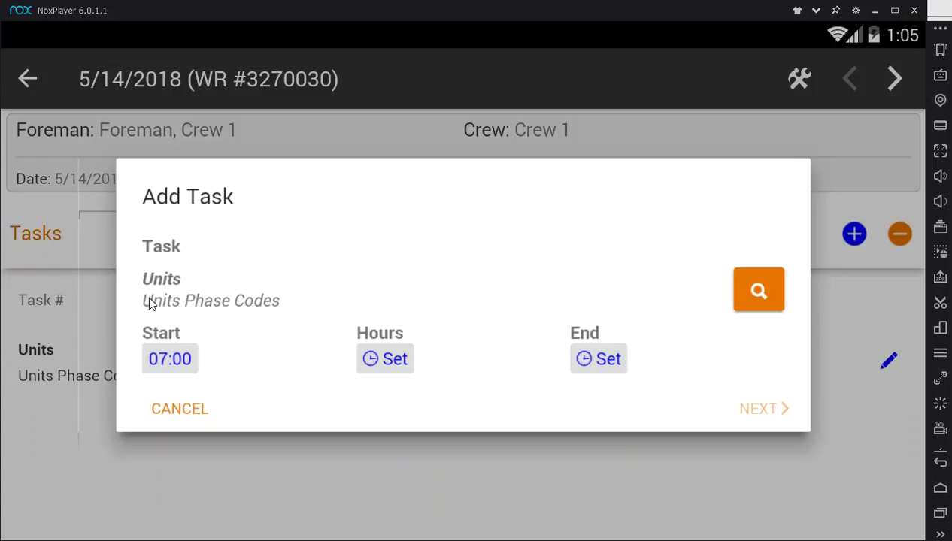
click(394, 360)
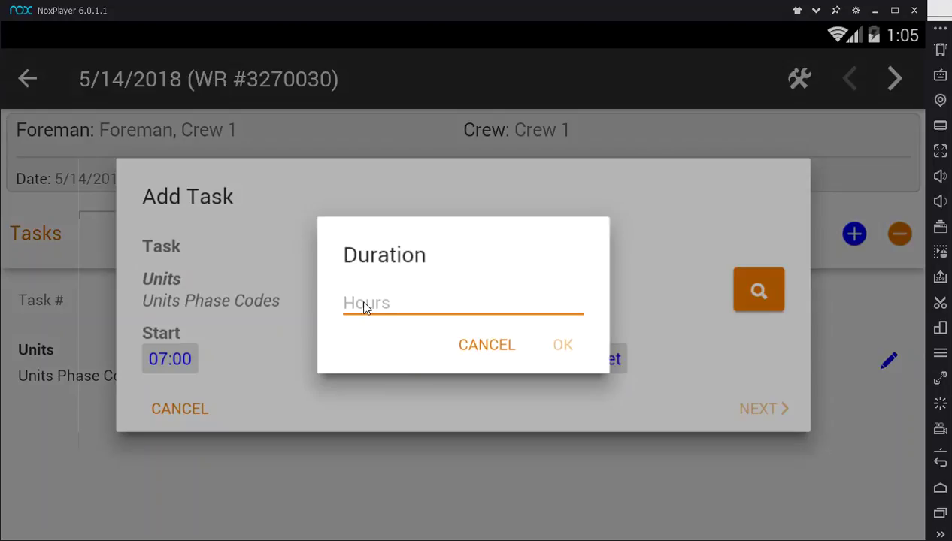
text(8)
click(562, 346)
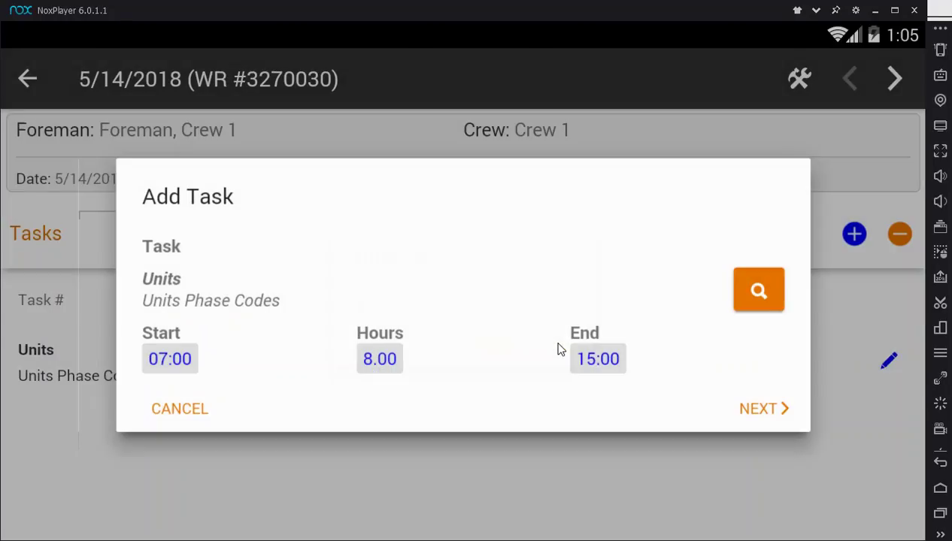
click(775, 407)
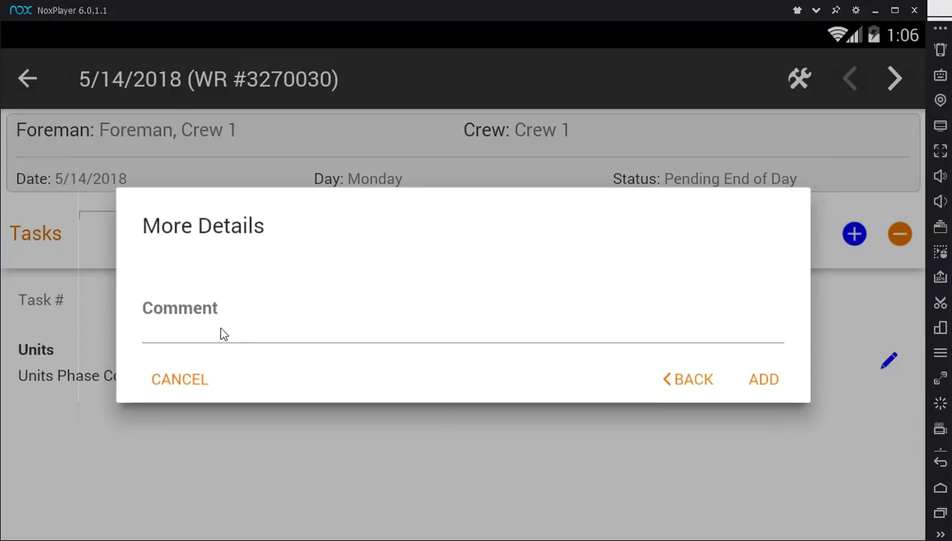
click(764, 381)
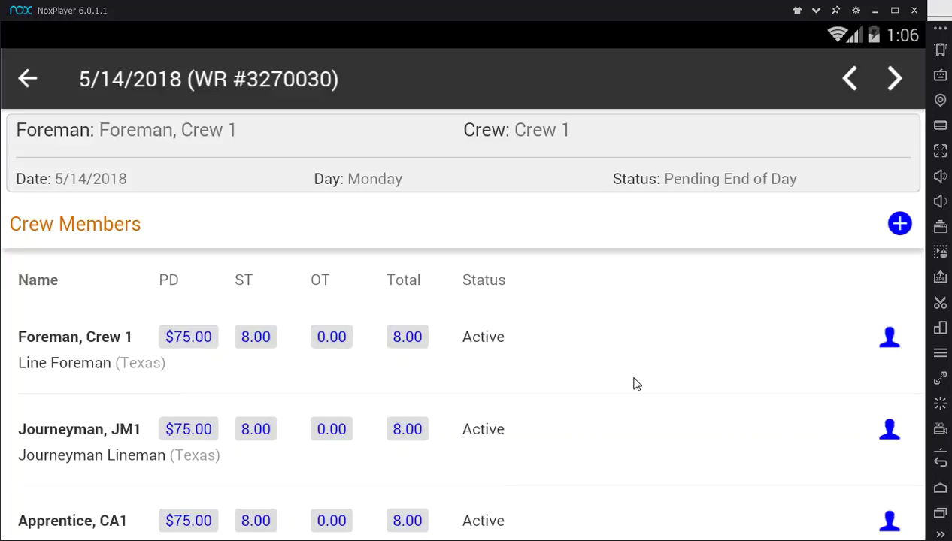
Review the crew members' per diem and hours, and set the Units task hours of equipment 130, Bucket Truck, to 6.
scroll(634, 385, down, 2)
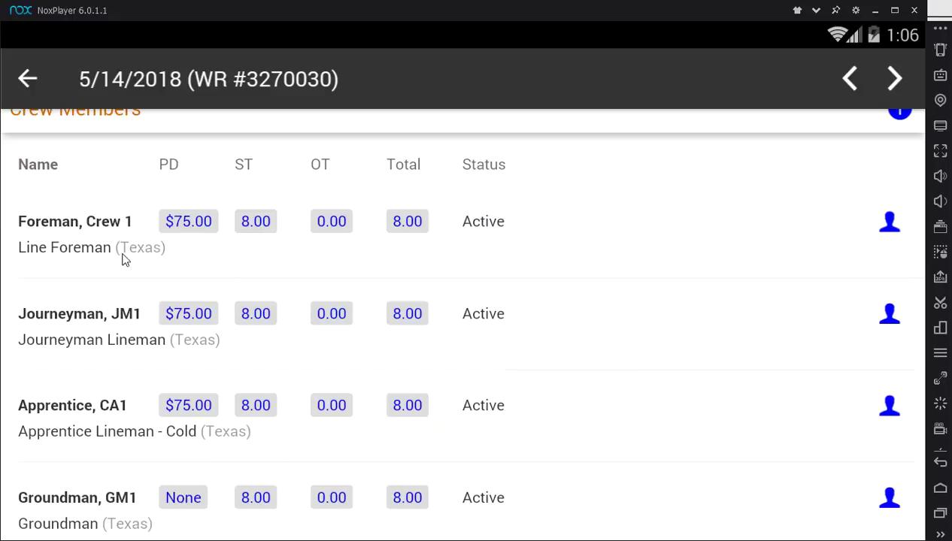
scroll(618, 267, up, 2)
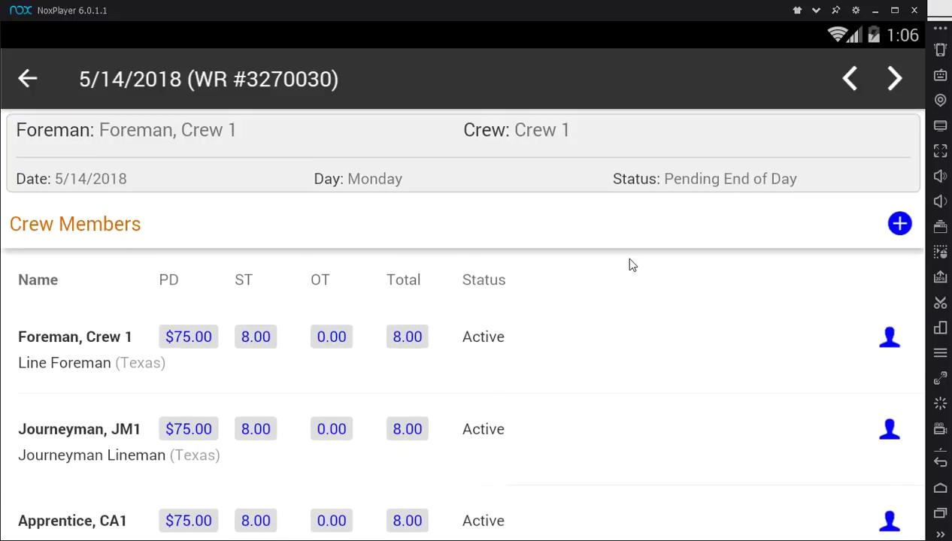
scroll(631, 265, down, 1)
scroll(699, 346, down, 1)
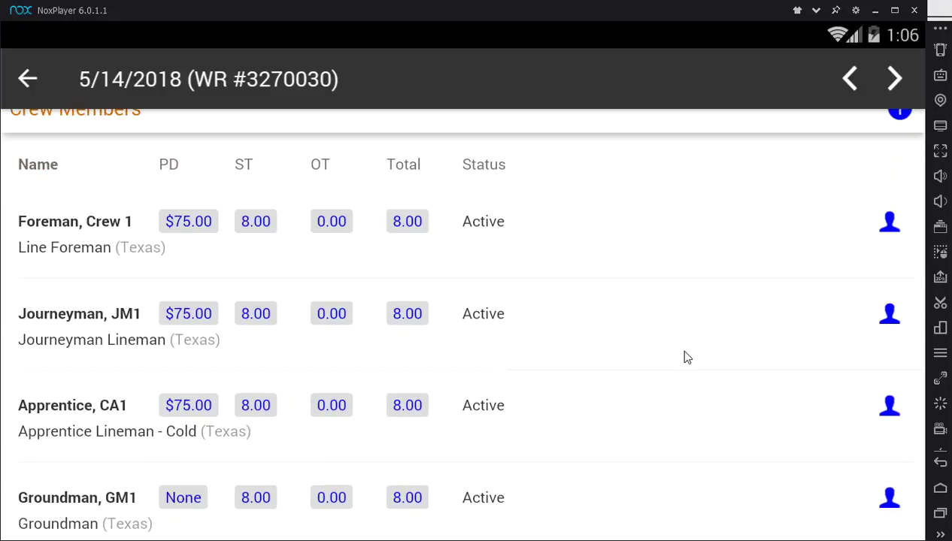
scroll(685, 351, up, 2)
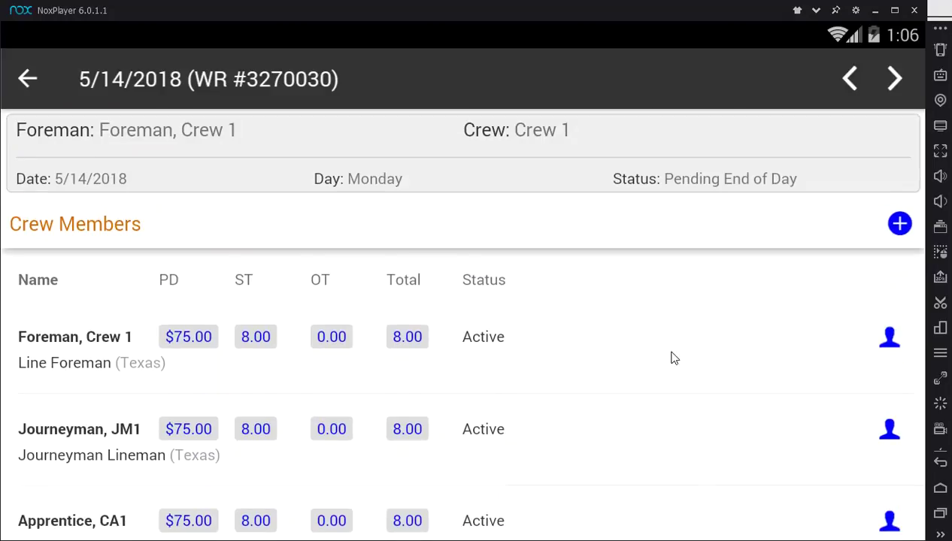
click(896, 78)
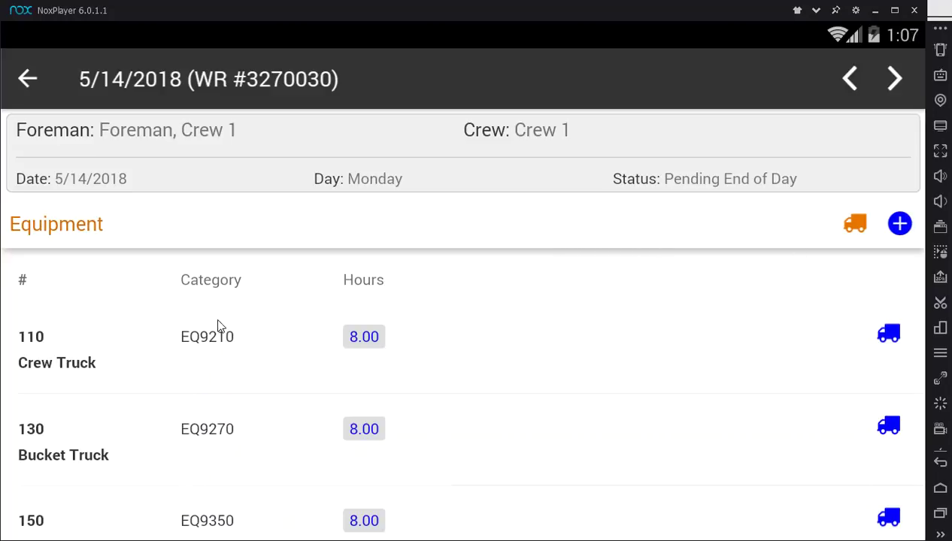
click(366, 444)
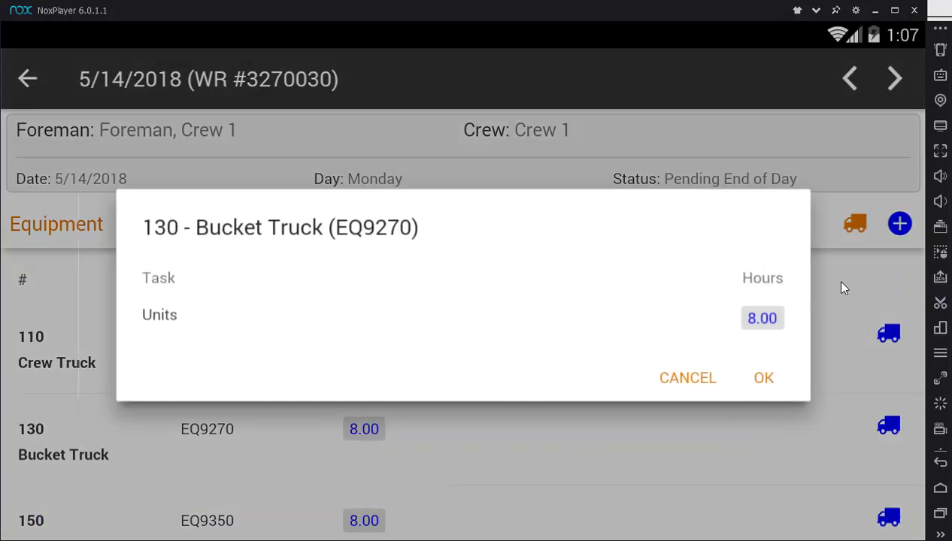
click(763, 322)
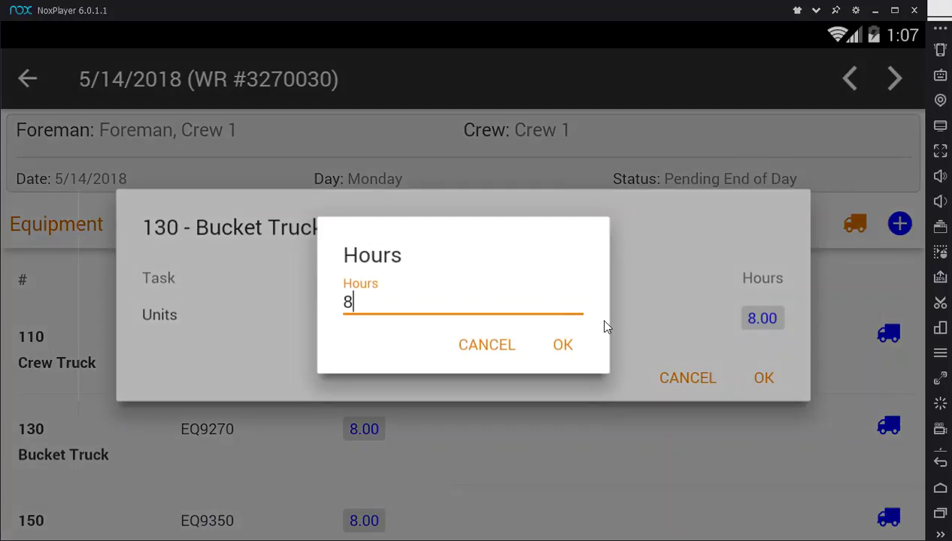
key(BackSpace)
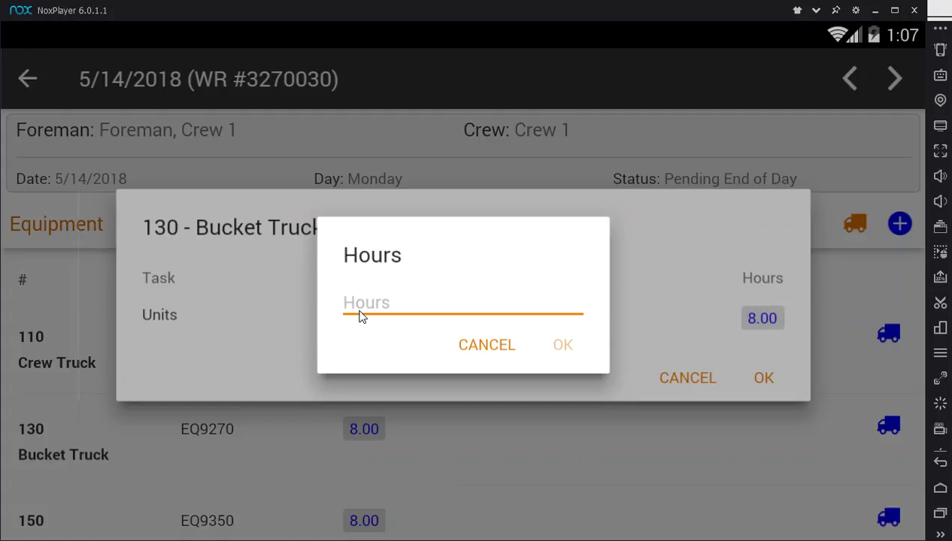
text(6)
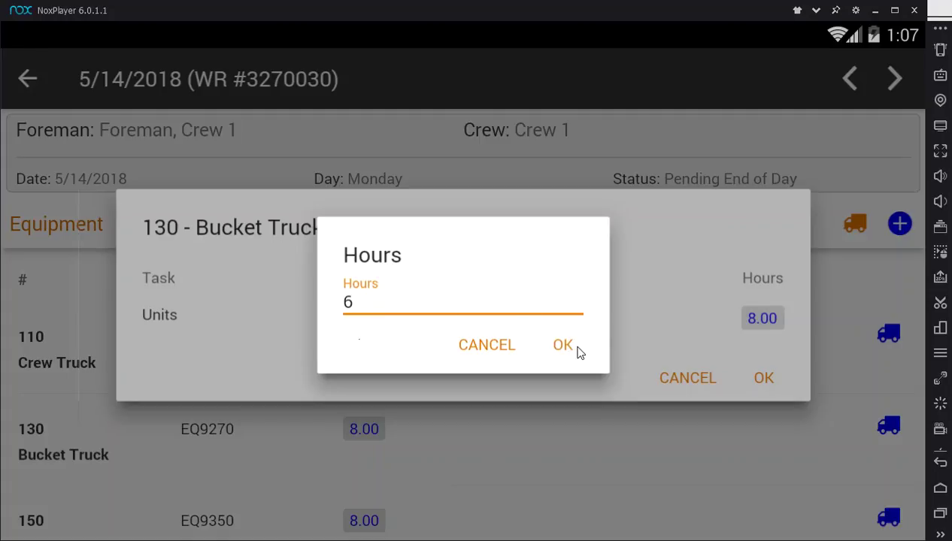
click(555, 345)
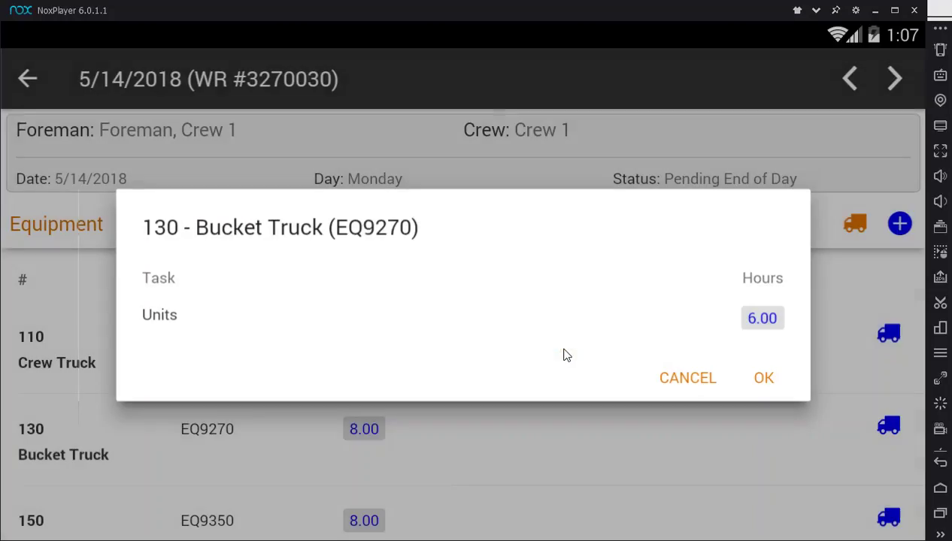
click(764, 380)
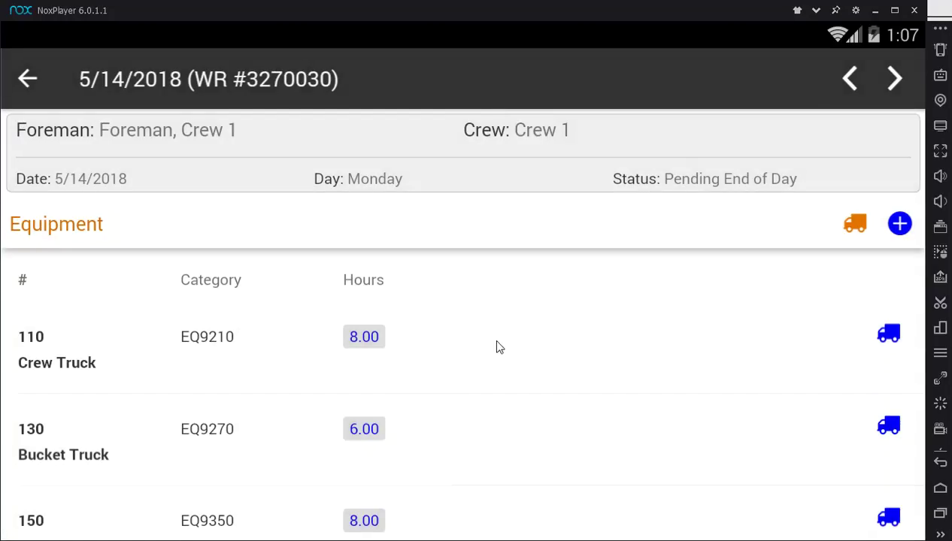
Review the crew and equipment hours in the day's summary and submit the 5/14/2018 end-of-day record.
click(895, 85)
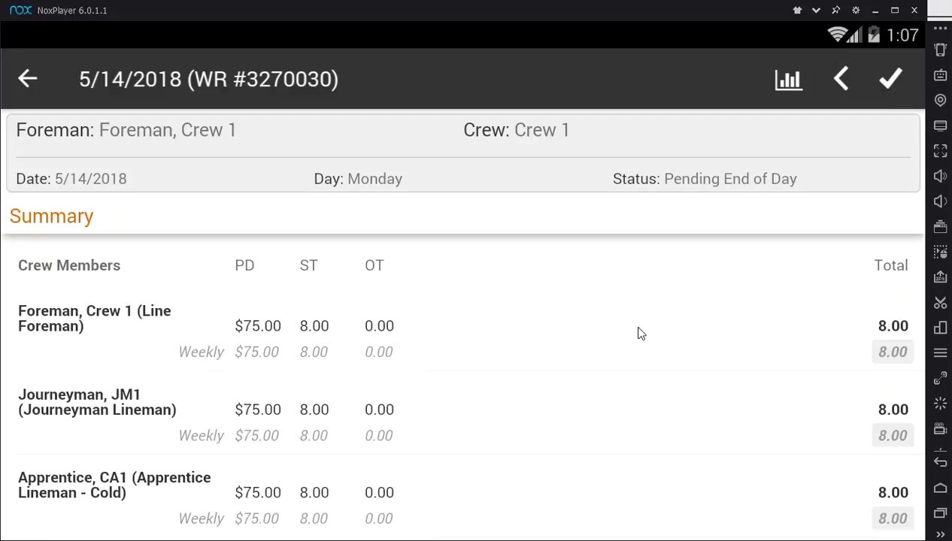
scroll(485, 306, down, 5)
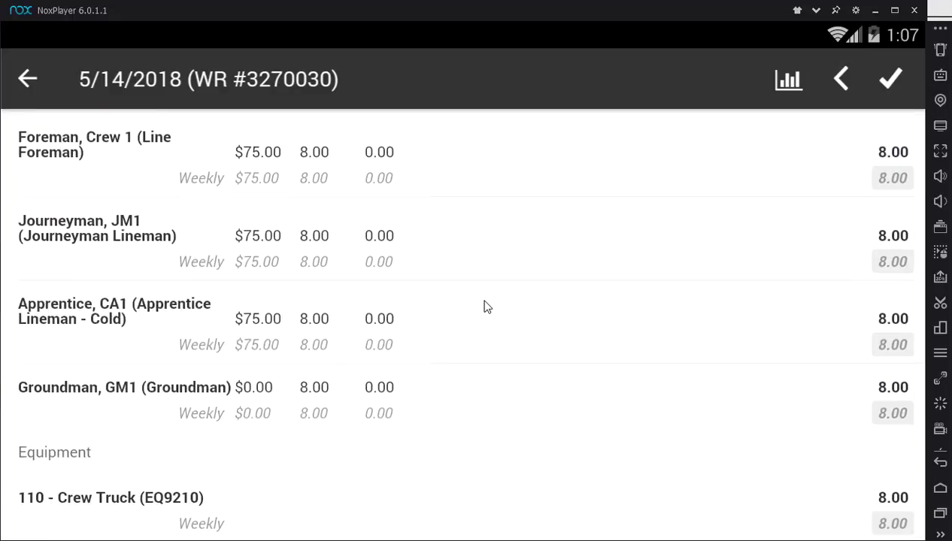
scroll(485, 306, up, 5)
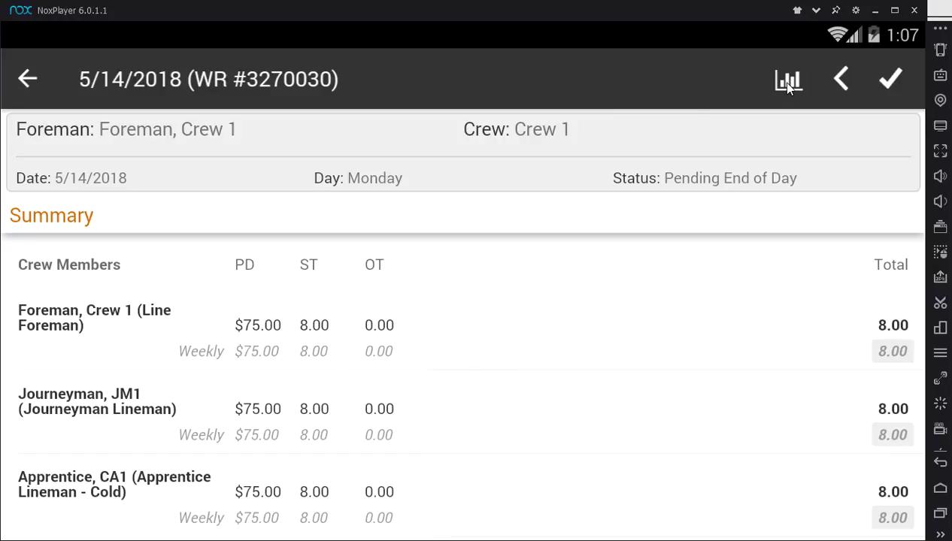
scroll(566, 350, down, 3)
scroll(570, 349, up, 3)
scroll(512, 354, down, 3)
scroll(519, 363, down, 1)
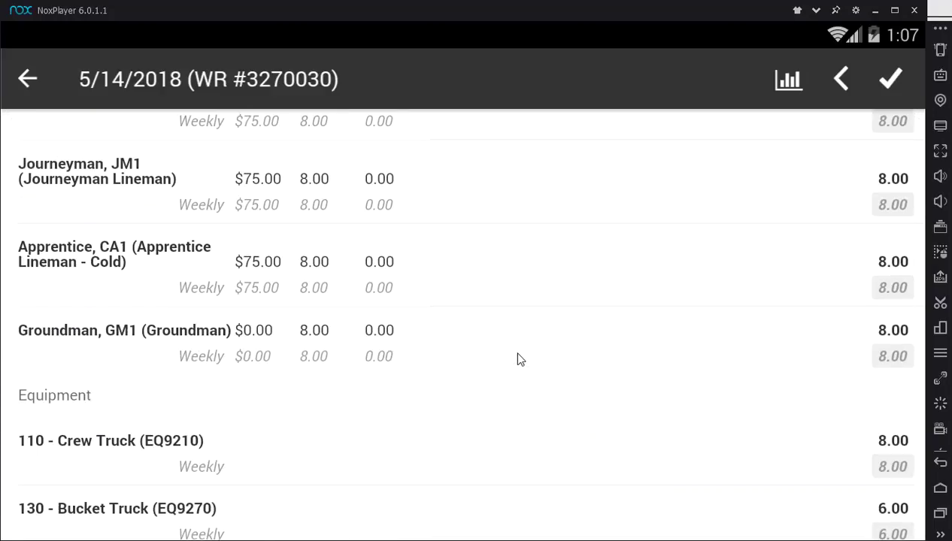
scroll(519, 360, down, 3)
scroll(517, 354, up, 6)
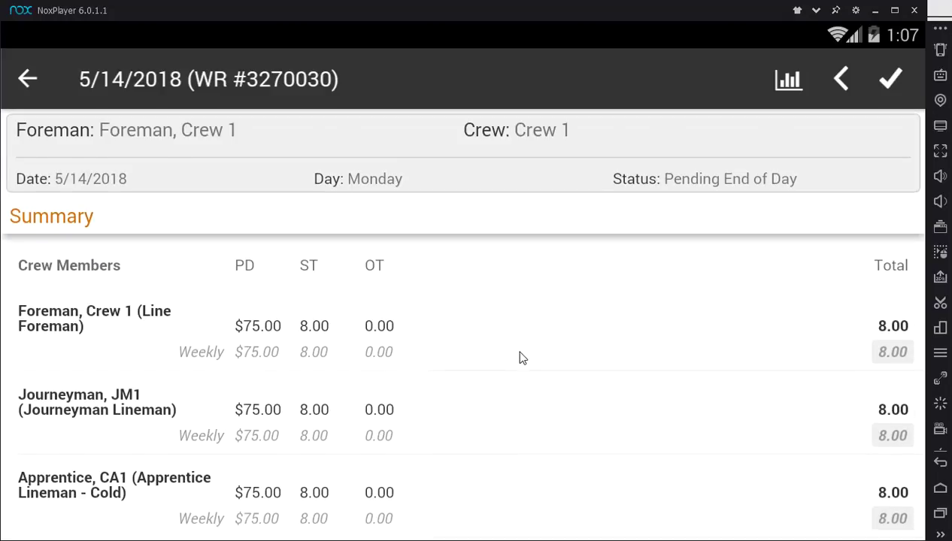
click(892, 90)
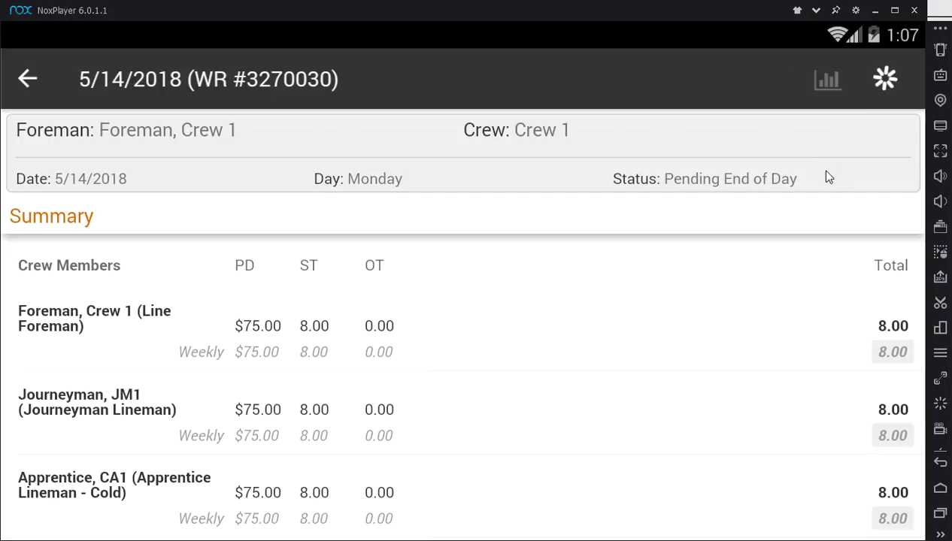